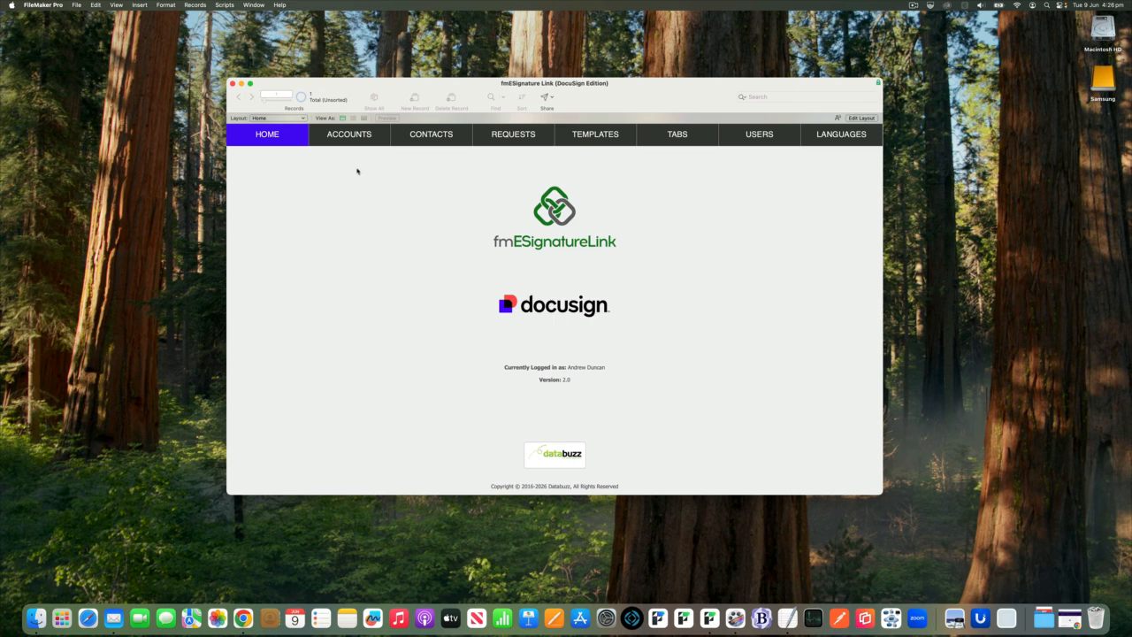
# Open the DocuSign Testing Account record in the accounts list and set its authentication type to Authorization Code Grant.
pyautogui.click(352, 139)
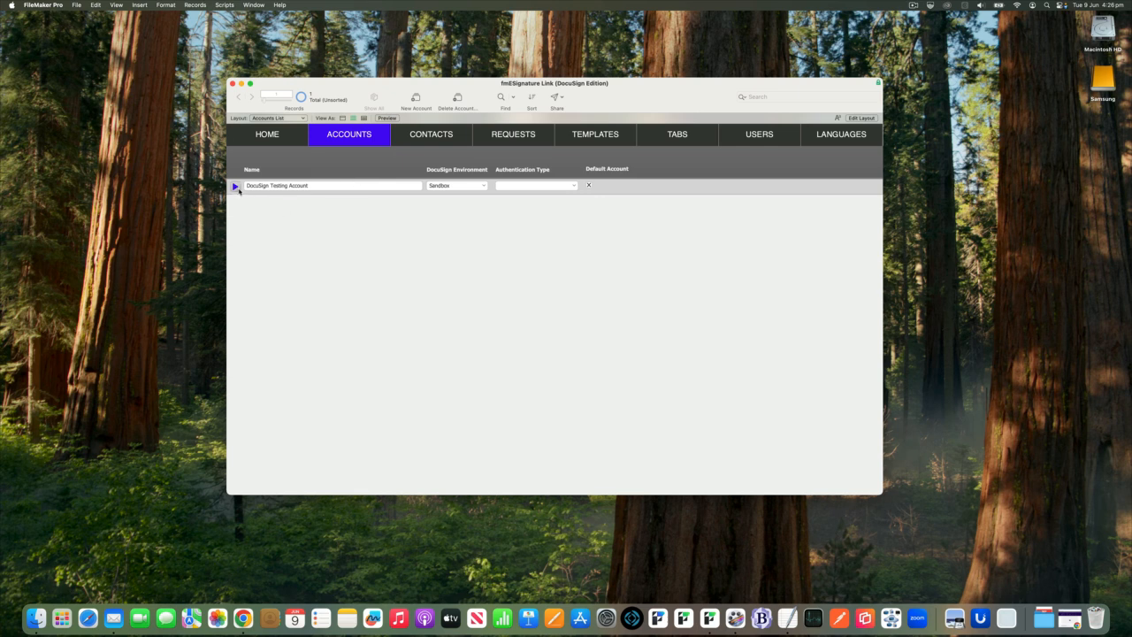
pyautogui.click(236, 186)
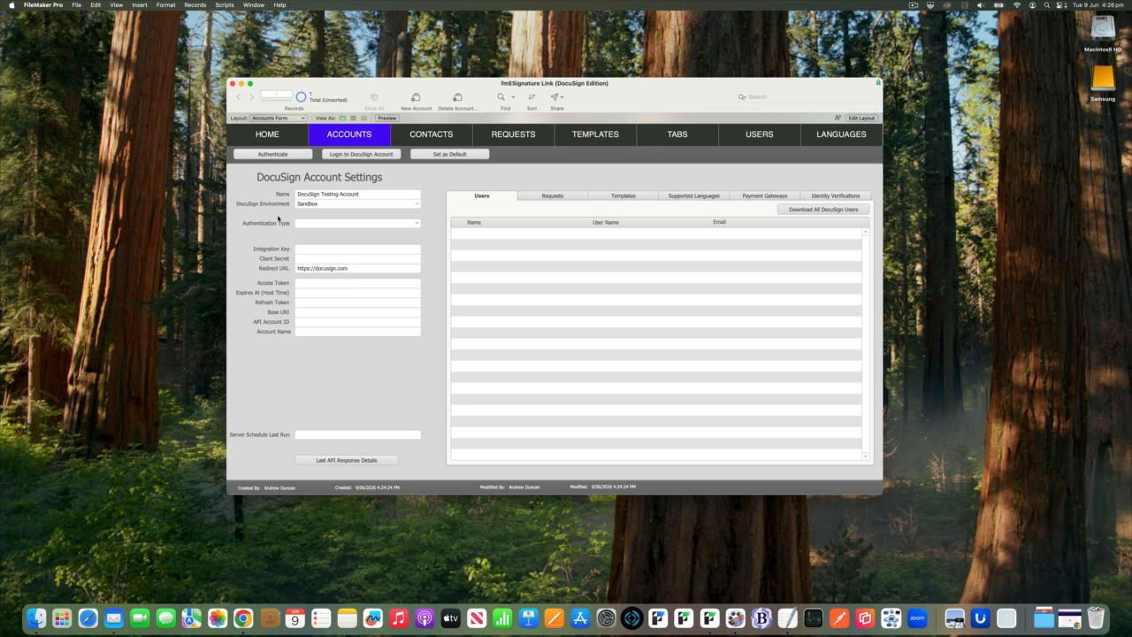
pyautogui.click(410, 226)
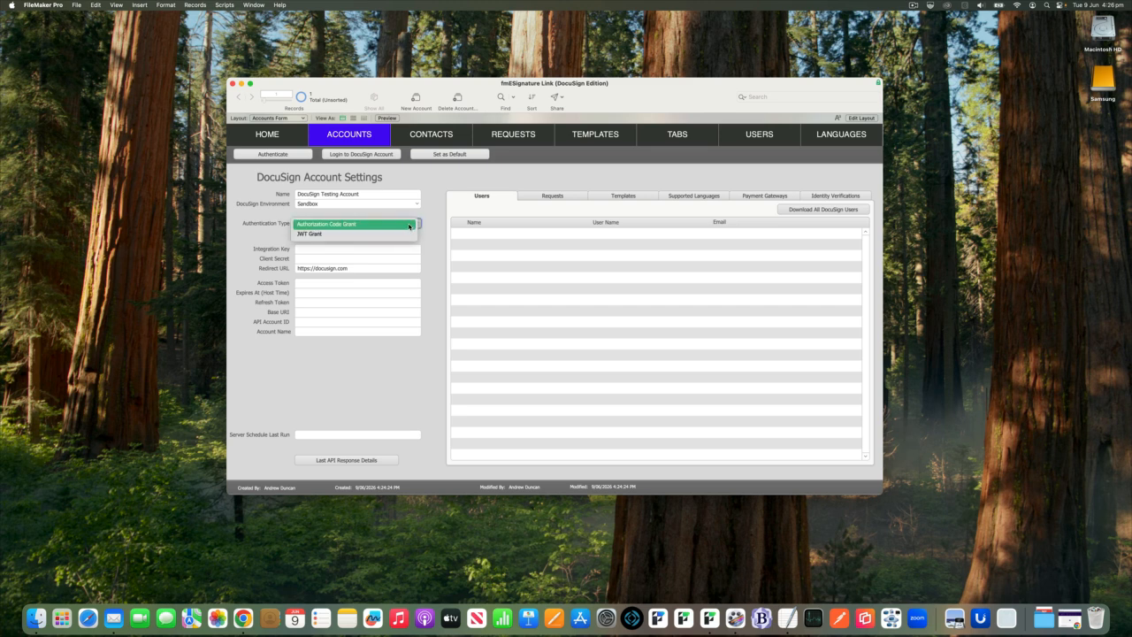
pyautogui.click(410, 226)
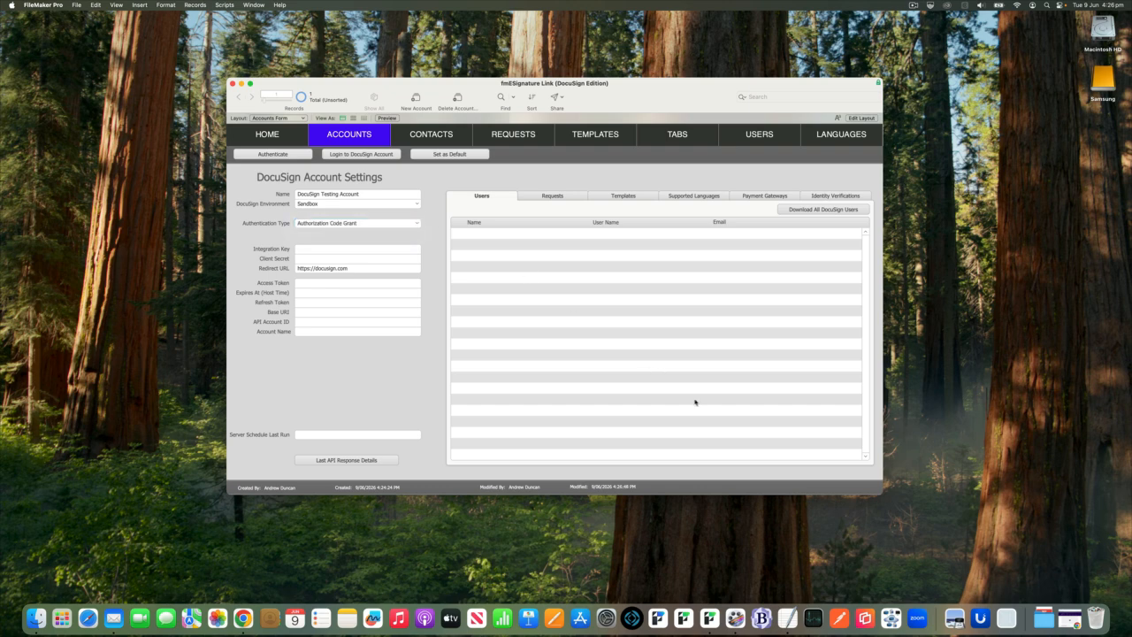
# Switch to the Docusign site in Chrome and open the Apps and Keys page of its admin area.
pyautogui.click(1066, 616)
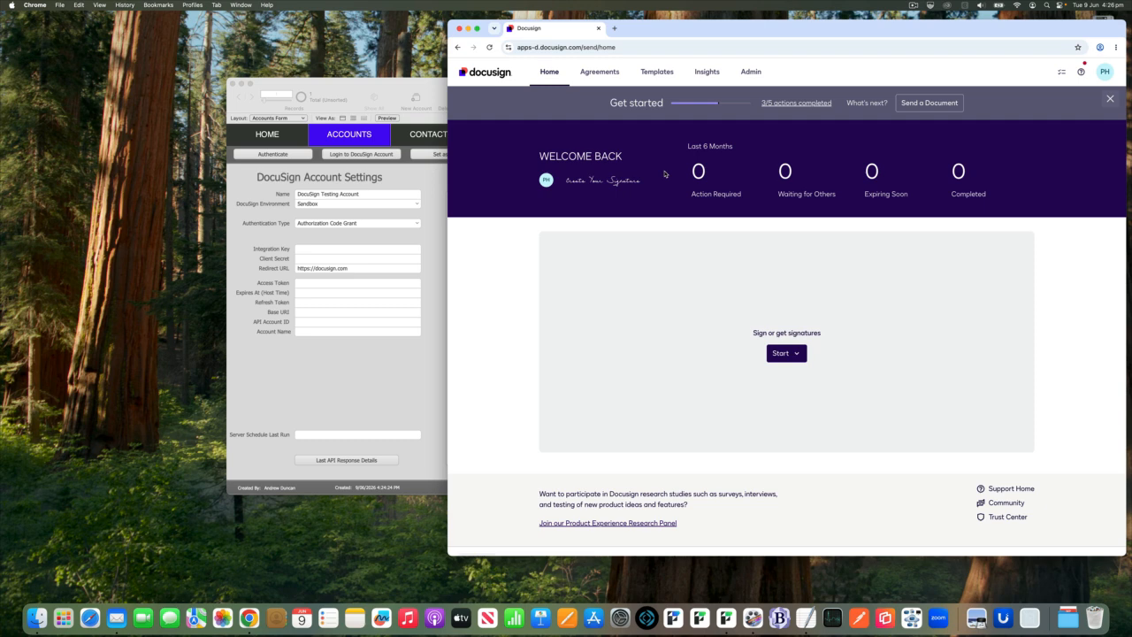
pyautogui.click(413, 183)
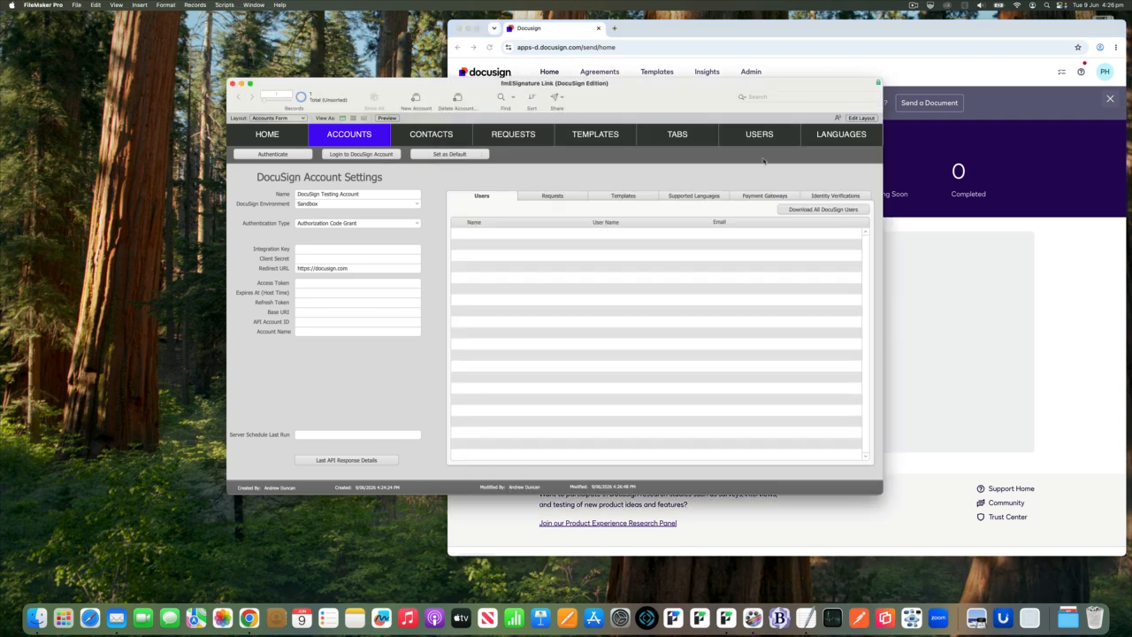
pyautogui.click(948, 37)
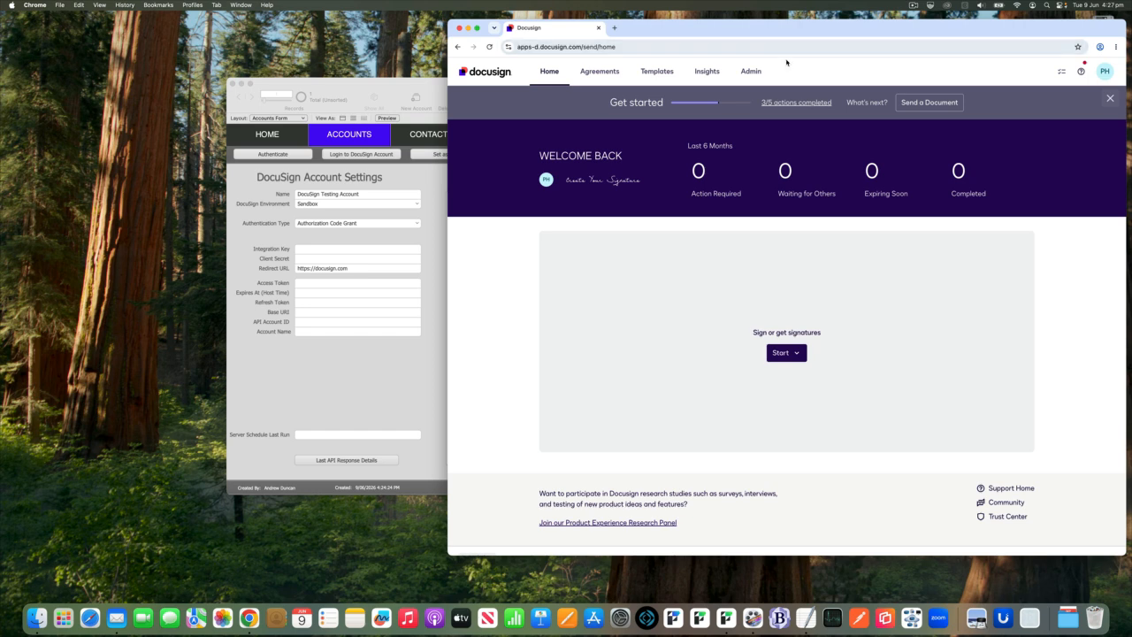
pyautogui.click(756, 74)
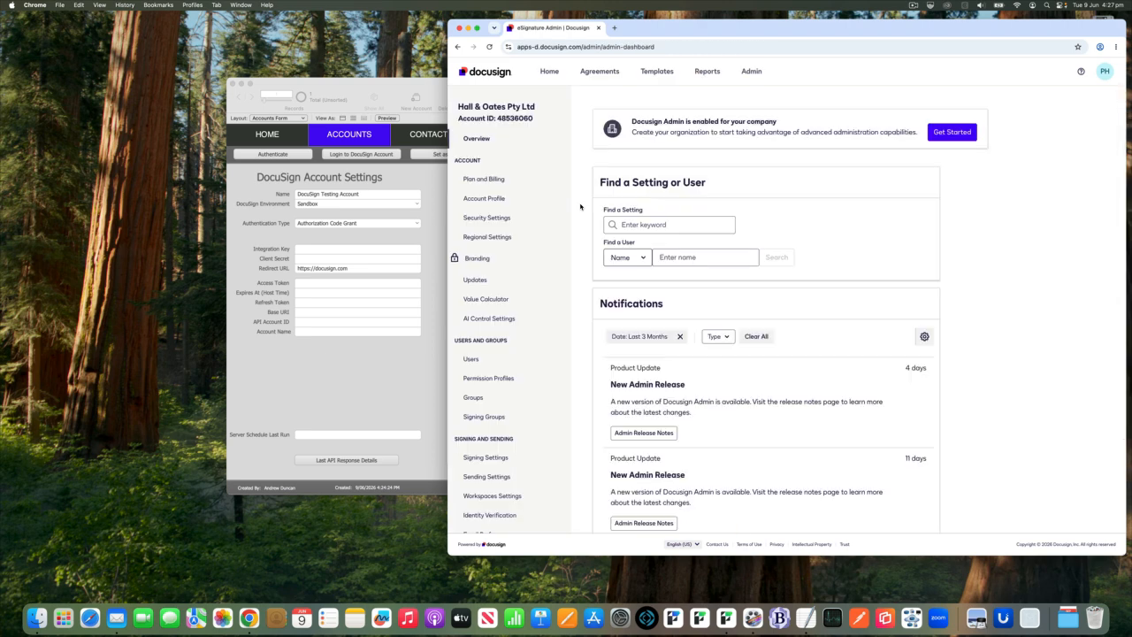
pyautogui.scroll(-10, 554, 219)
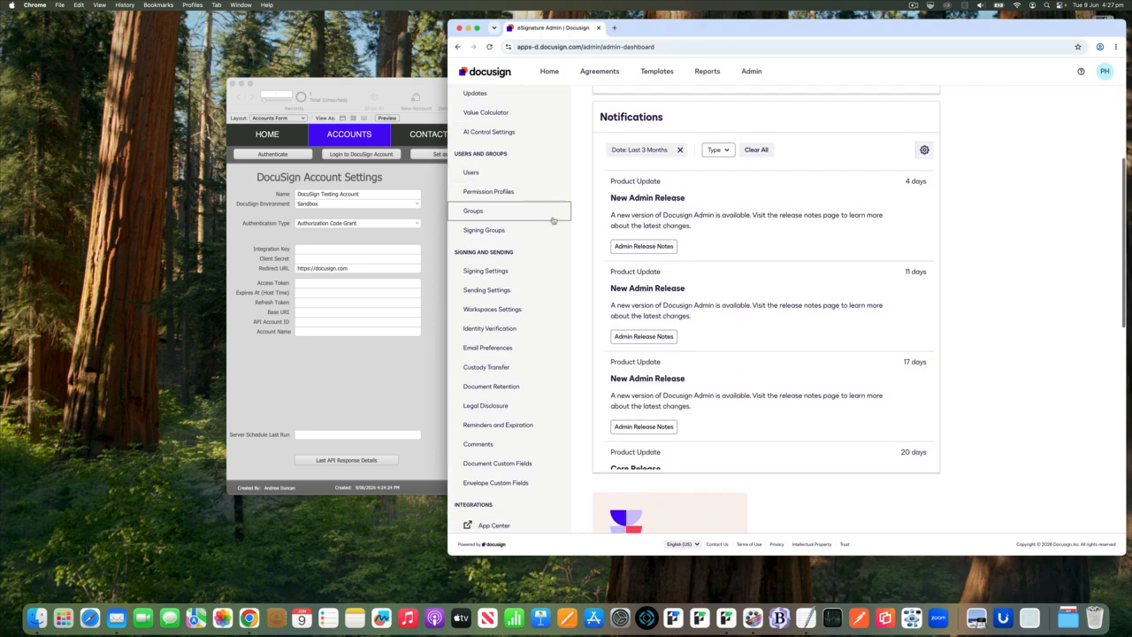
pyautogui.scroll(-3, 553, 219)
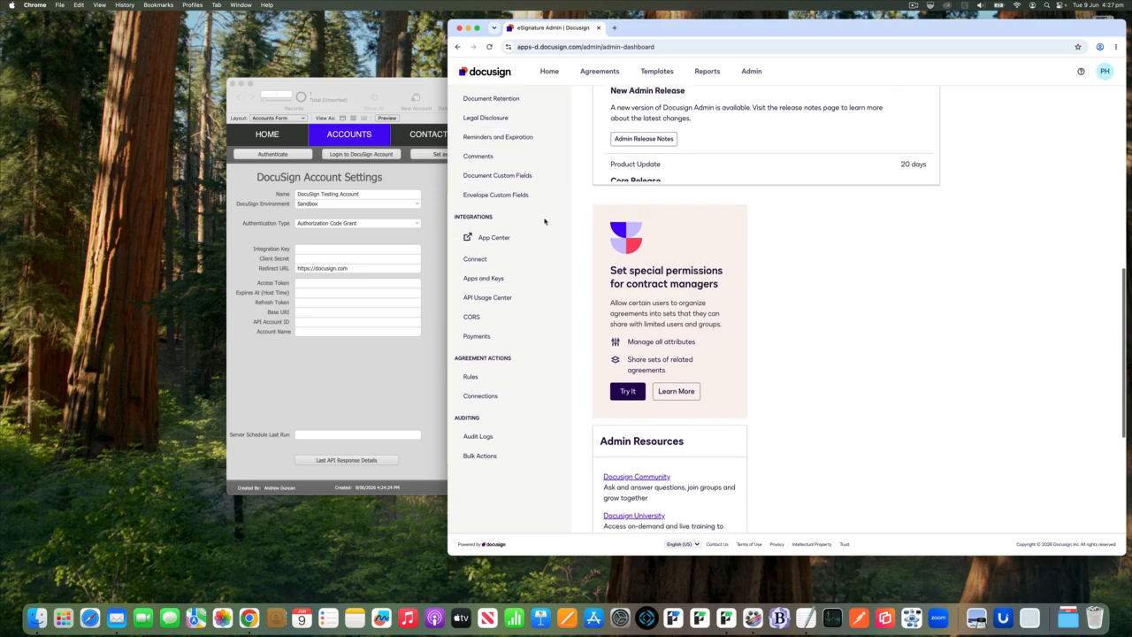
pyautogui.click(501, 279)
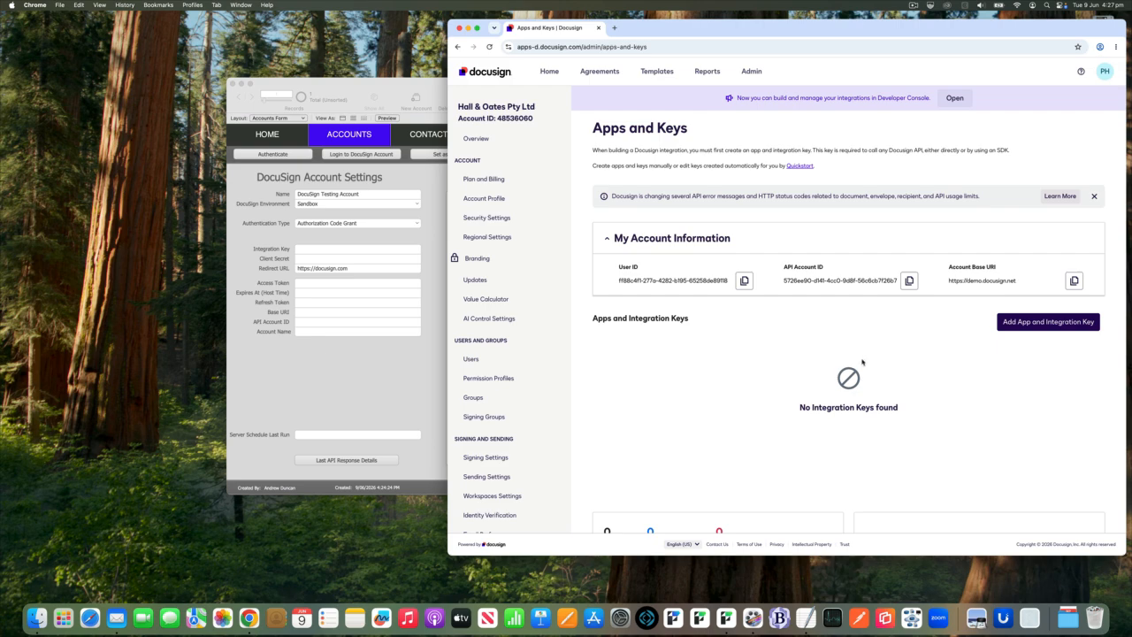
# Create a new app and integration key named FM Demo.
pyautogui.click(1039, 322)
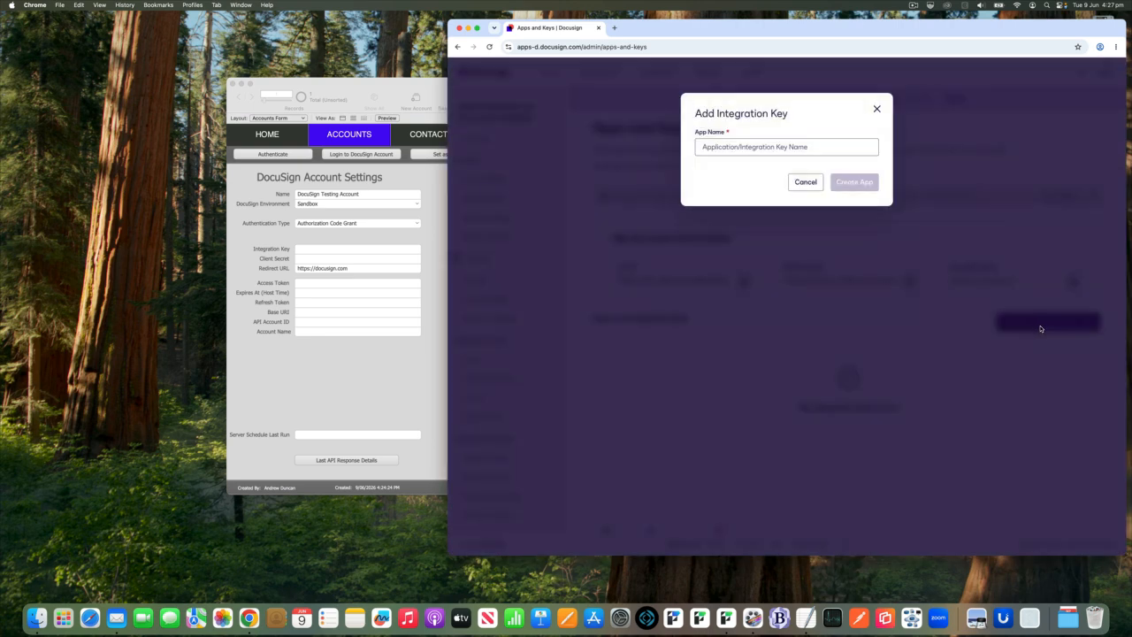
pyautogui.click(814, 146)
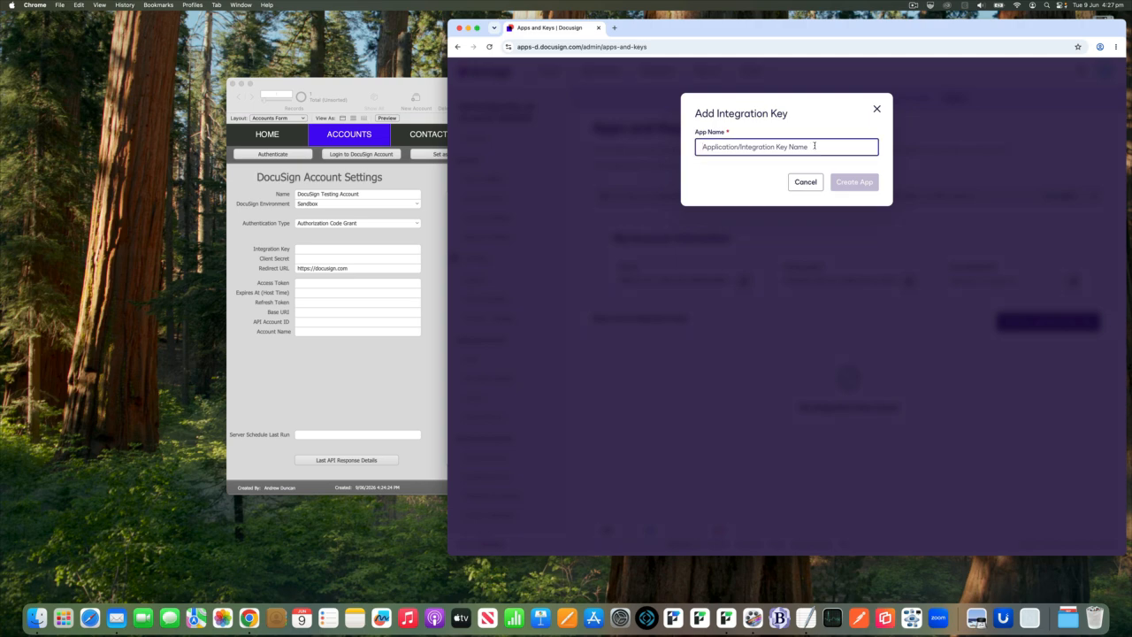
pyautogui.write('FM Demo')
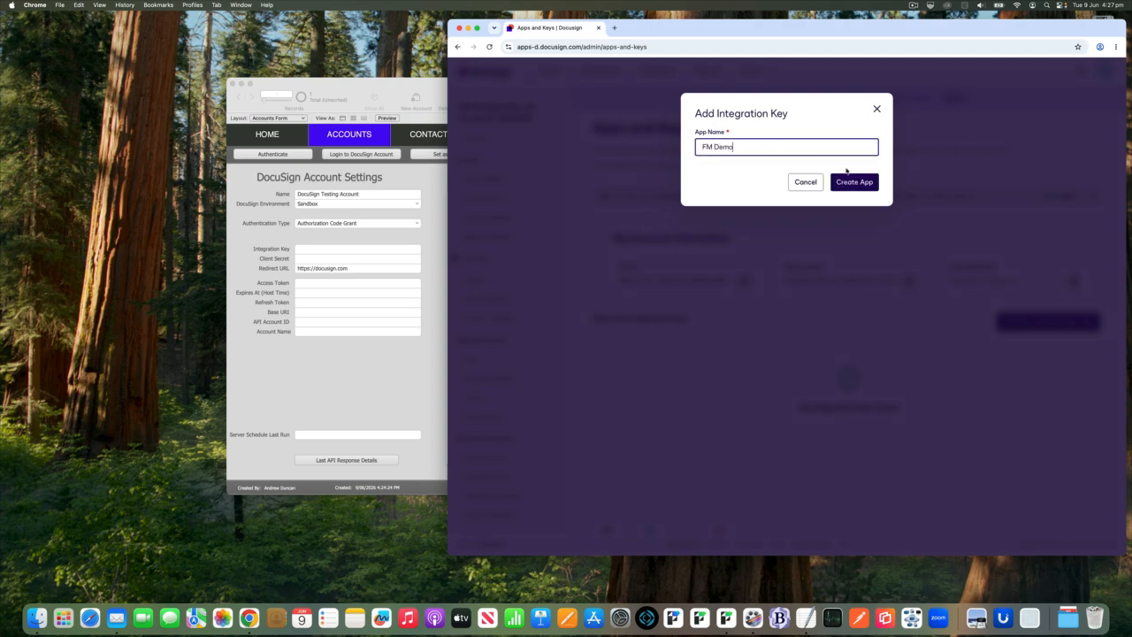
pyautogui.click(854, 182)
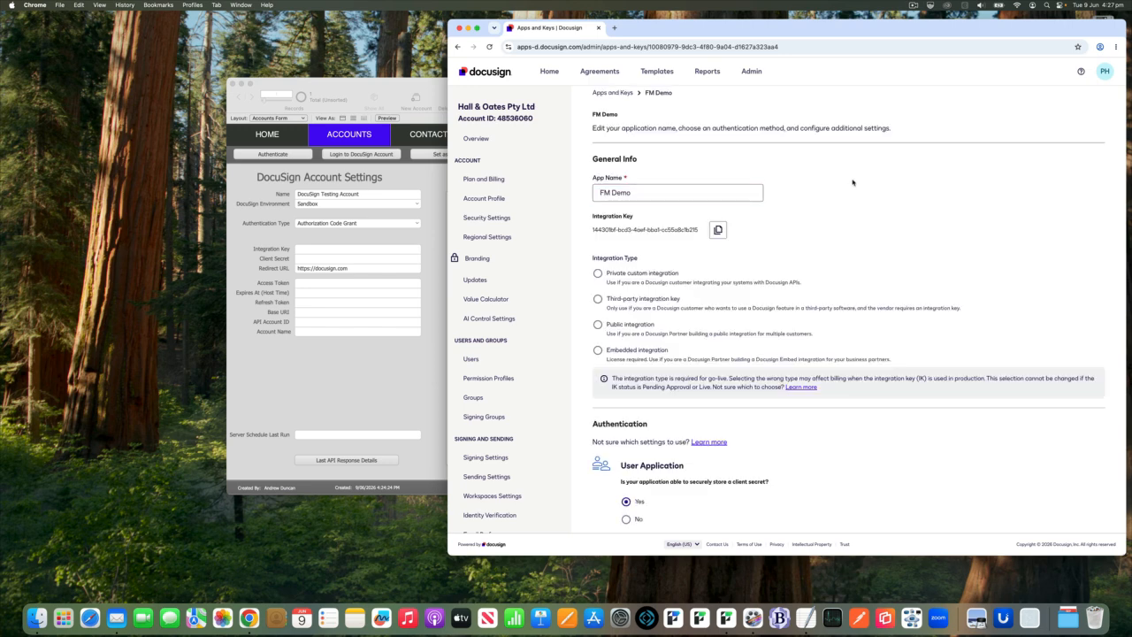
# Copy FM Demo's integration key and paste it into the Integration Key field of the account record in FileMaker Pro.
pyautogui.click(718, 229)
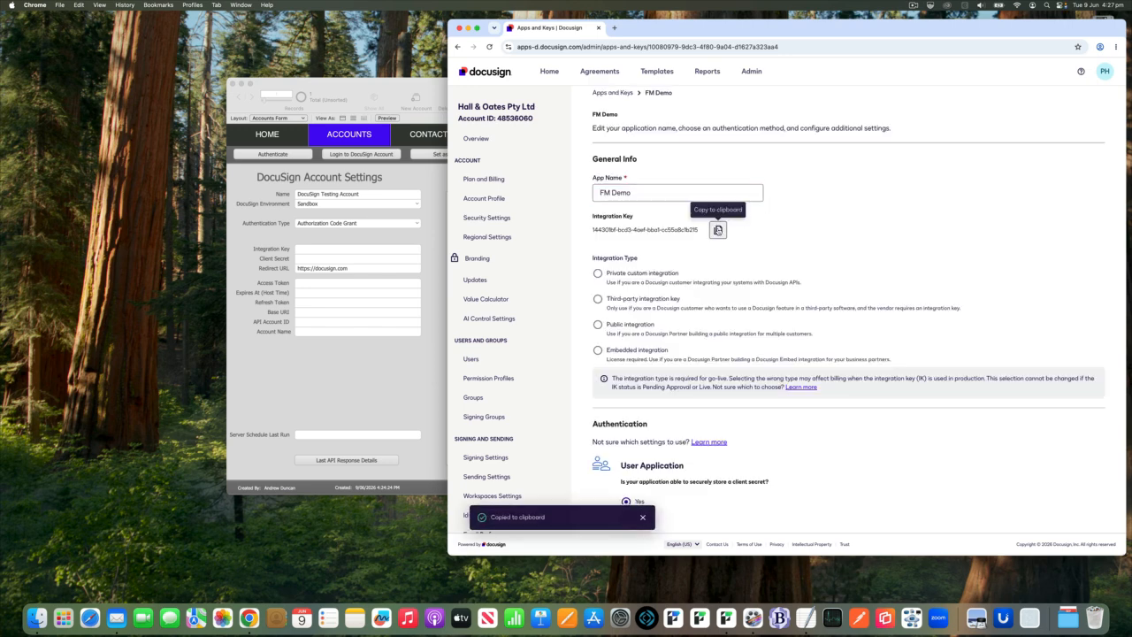
pyautogui.click(446, 236)
pyautogui.click(413, 251)
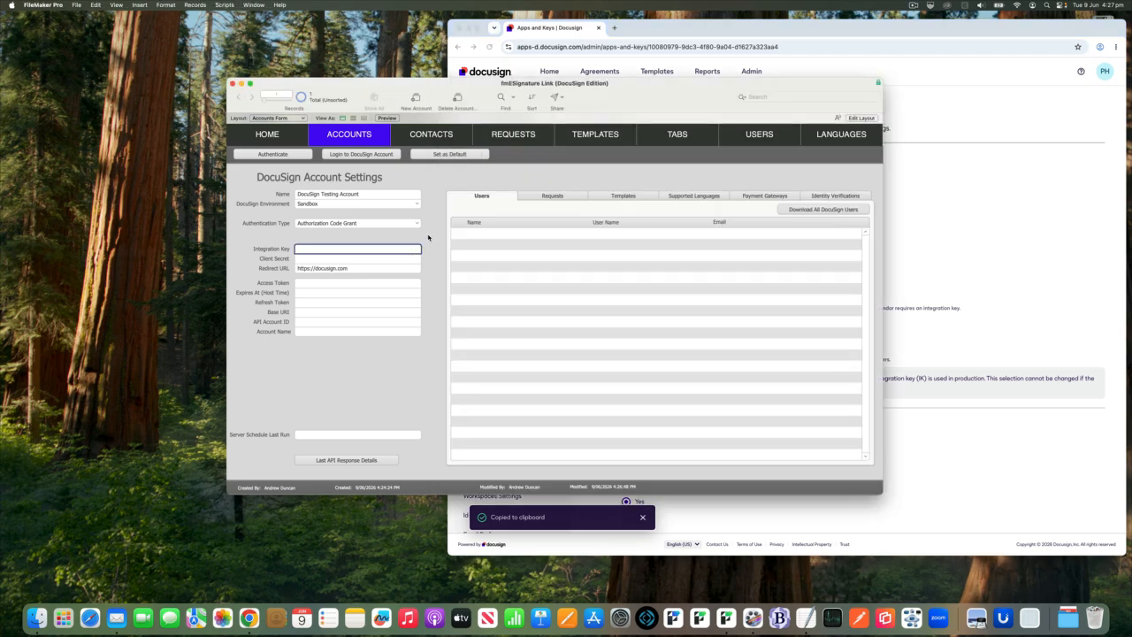
pyautogui.press('super+v')
pyautogui.click(432, 235)
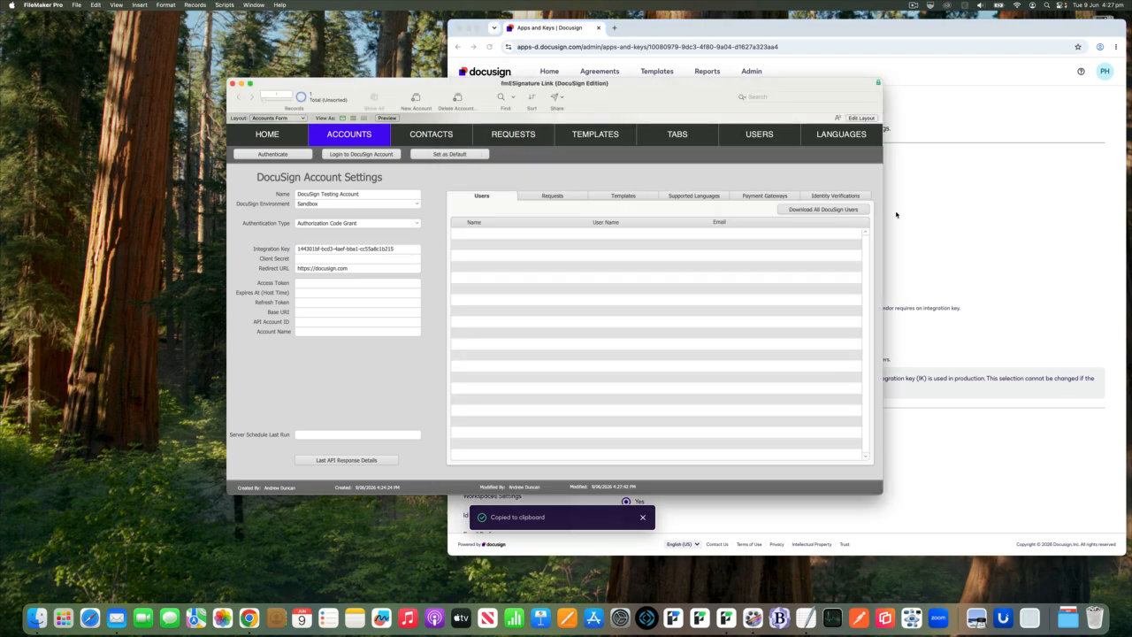
# Back in Chrome, set FM Demo's integration type to Private custom integration.
pyautogui.click(896, 214)
pyautogui.scroll(-2, 867, 216)
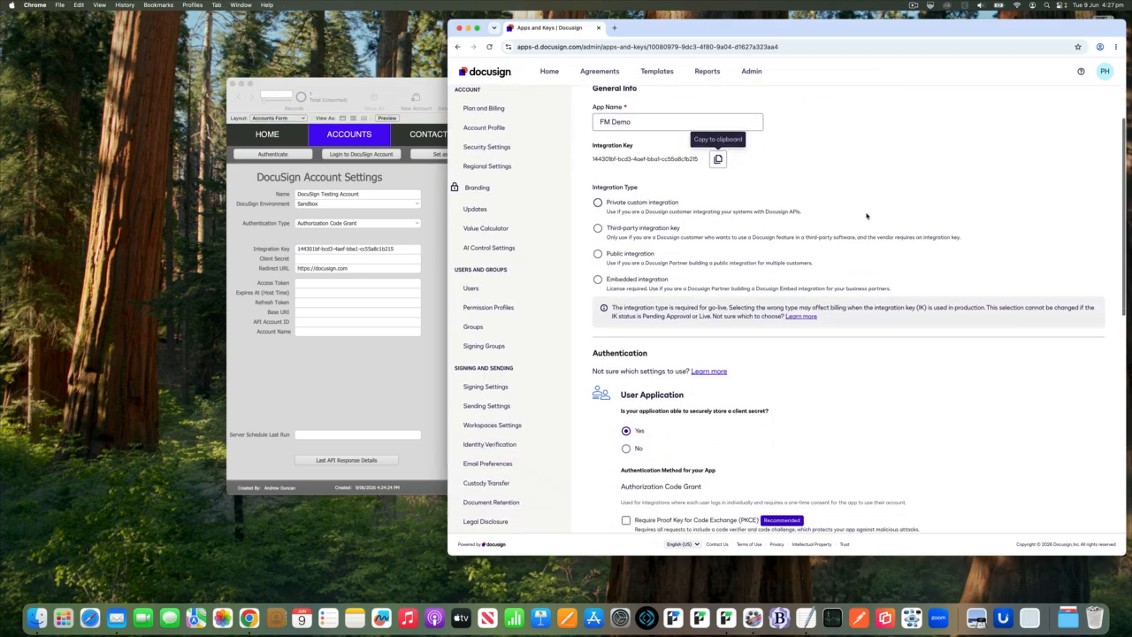
pyautogui.click(597, 202)
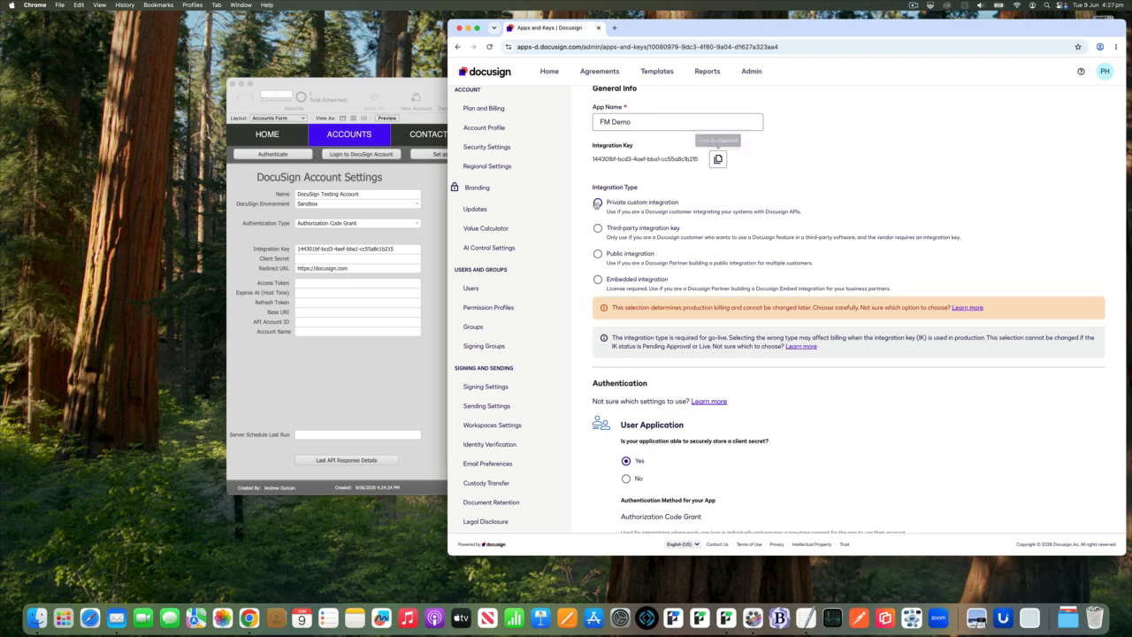
# Generate a secret key for FM Demo in its User Application authentication settings.
pyautogui.scroll(-3, 671, 227)
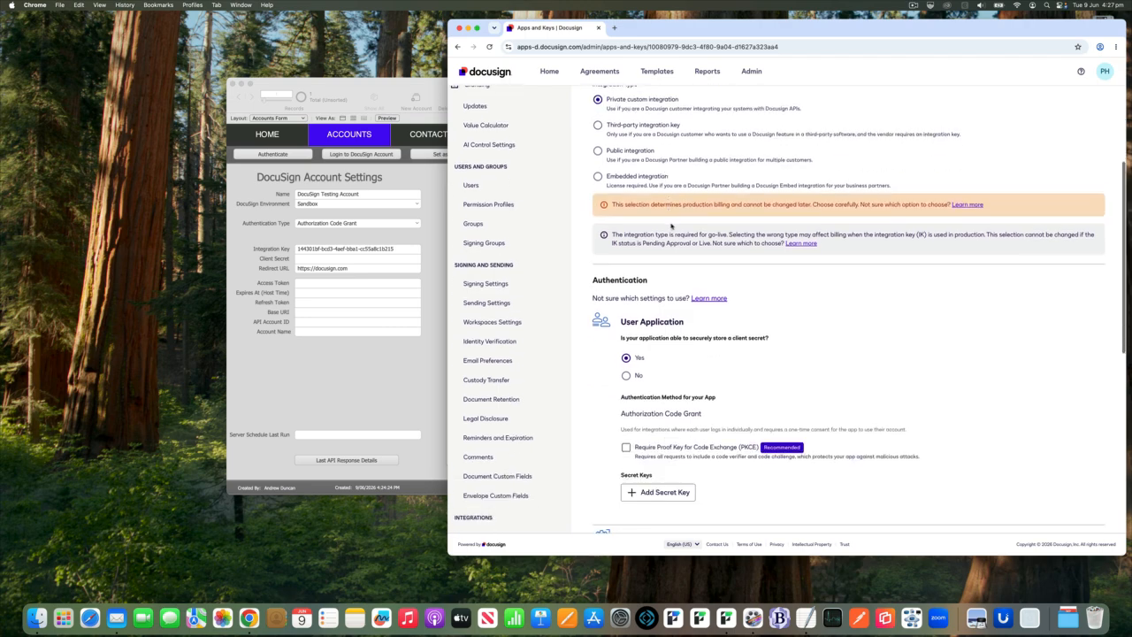
pyautogui.scroll(-4, 671, 227)
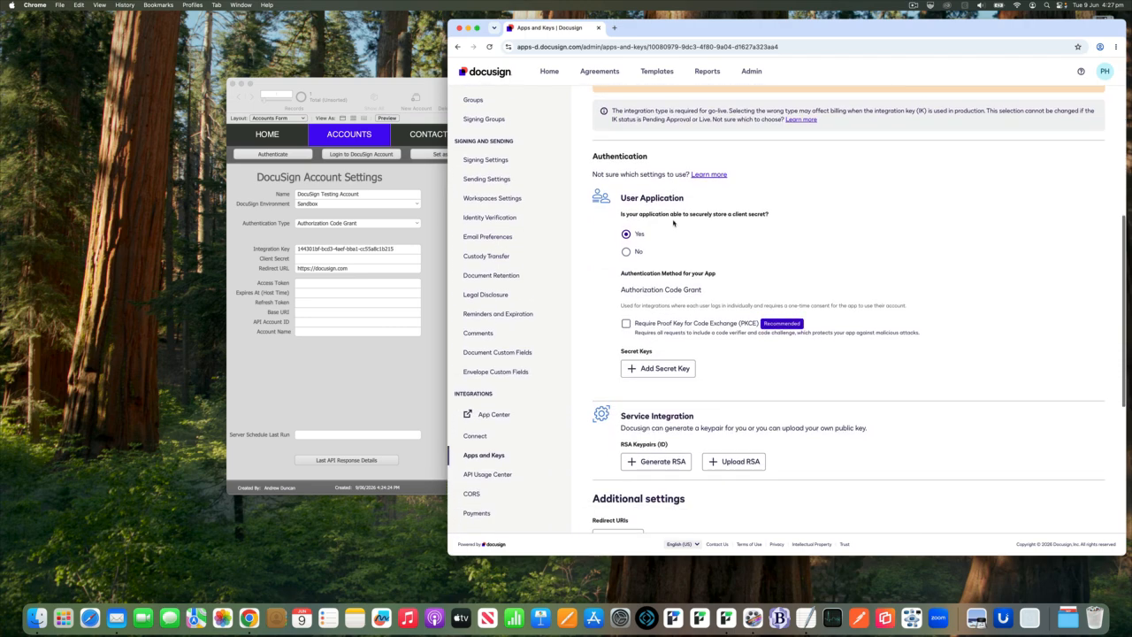
pyautogui.scroll(-1, 672, 224)
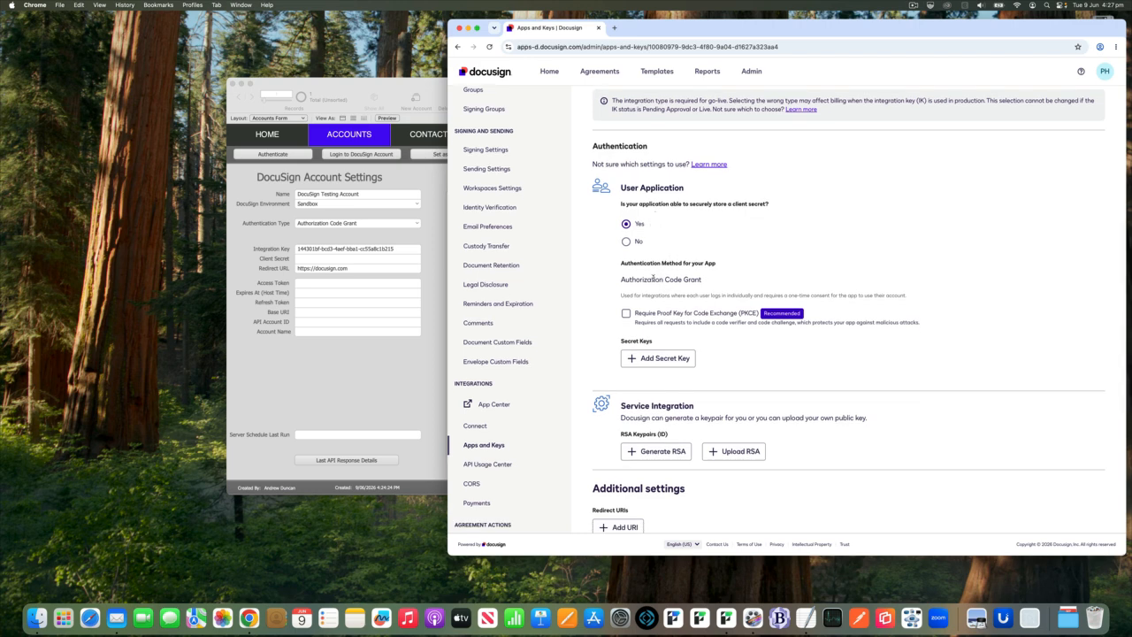
pyautogui.moveTo(654, 279); pyautogui.dragTo(687, 279)
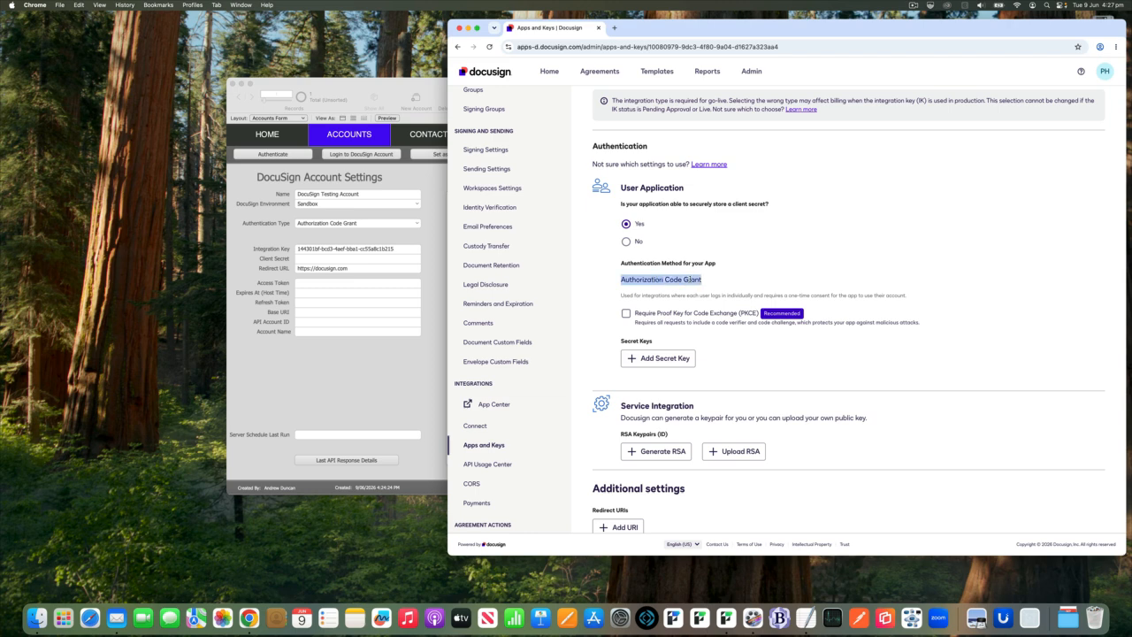
pyautogui.click(744, 275)
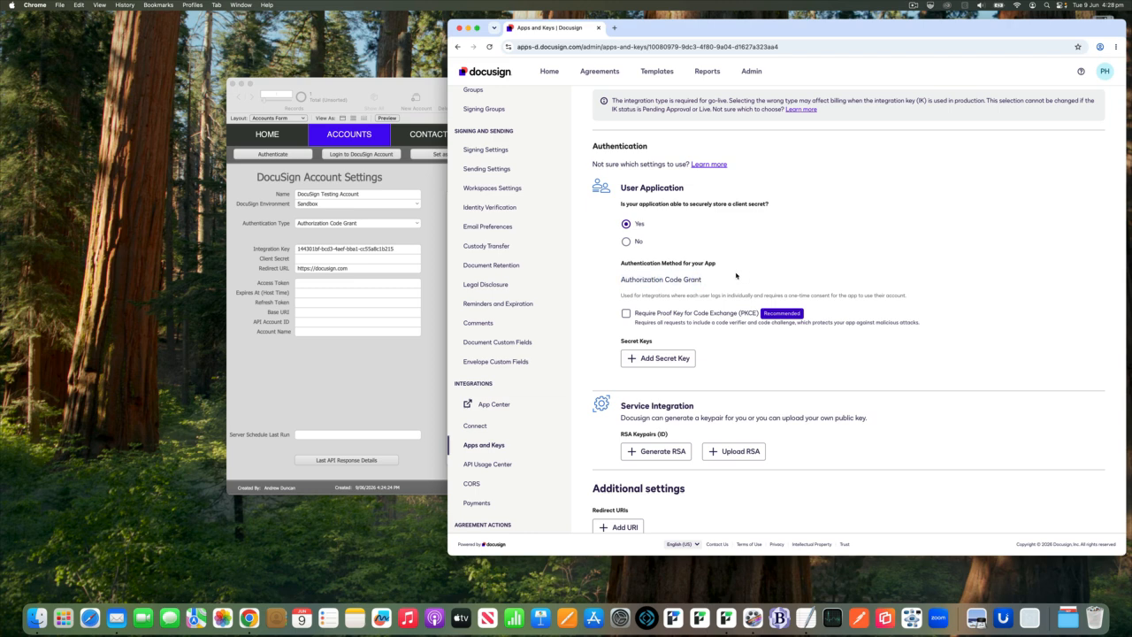
pyautogui.click(677, 358)
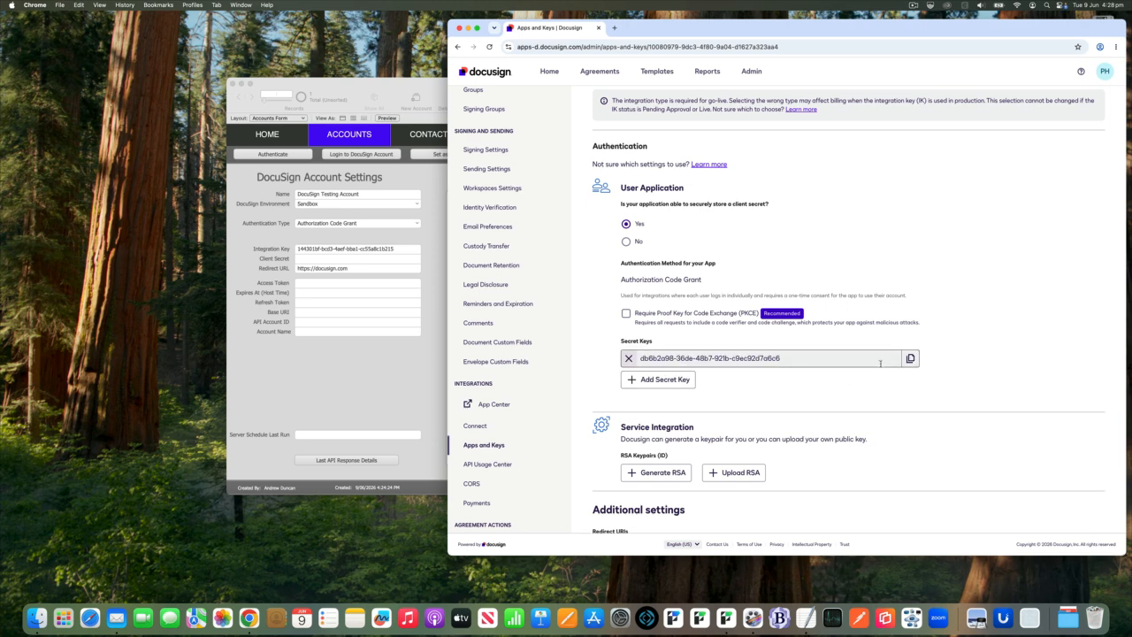
# Copy the app's secret key and paste it into the Client Secret field of the account record in FileMaker Pro.
pyautogui.click(910, 358)
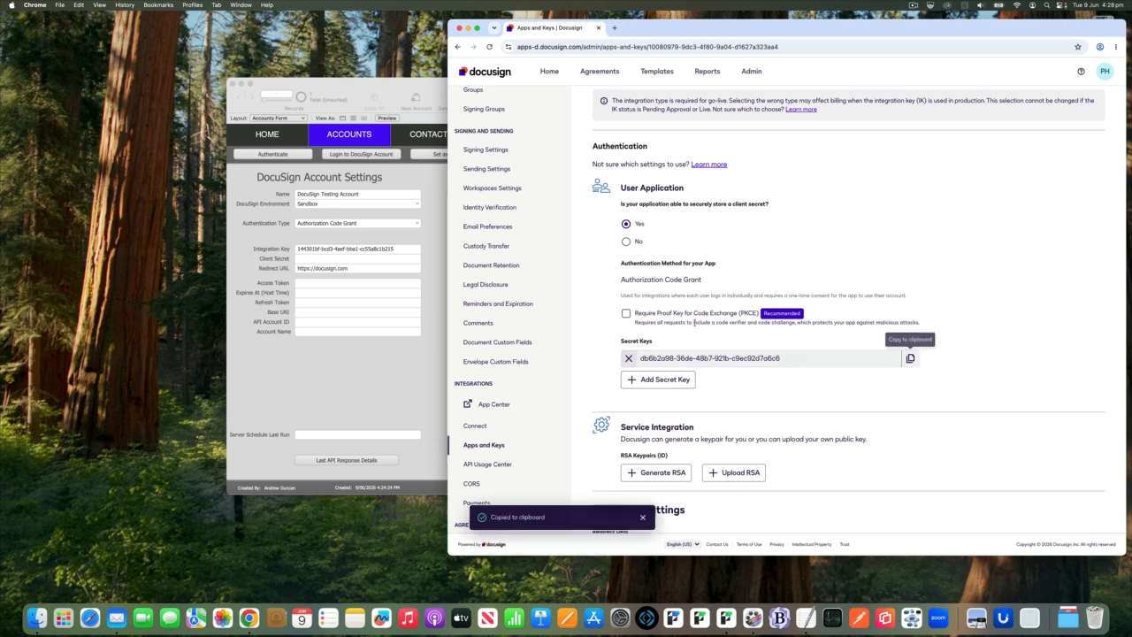
pyautogui.click(386, 266)
pyautogui.click(381, 258)
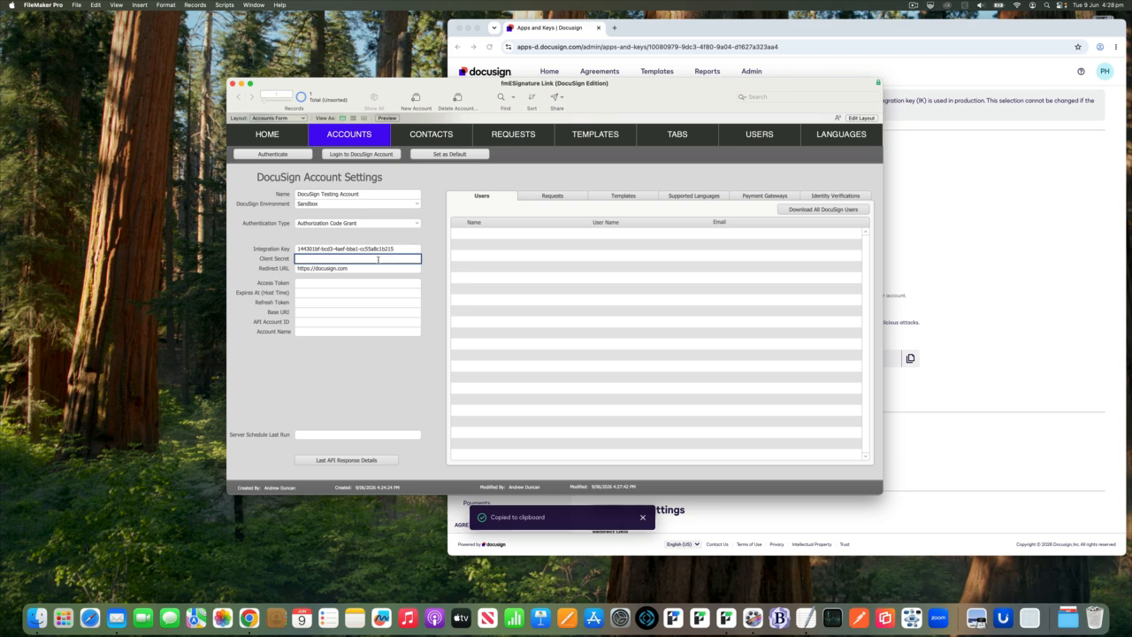
pyautogui.press('super+v')
pyautogui.click(433, 237)
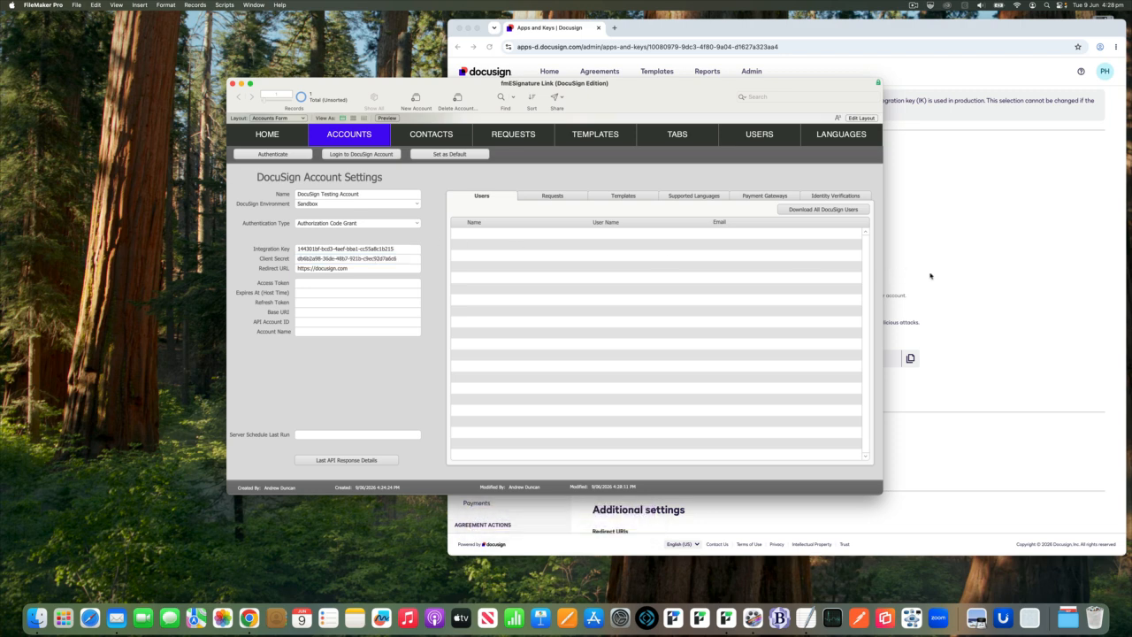
pyautogui.click(931, 276)
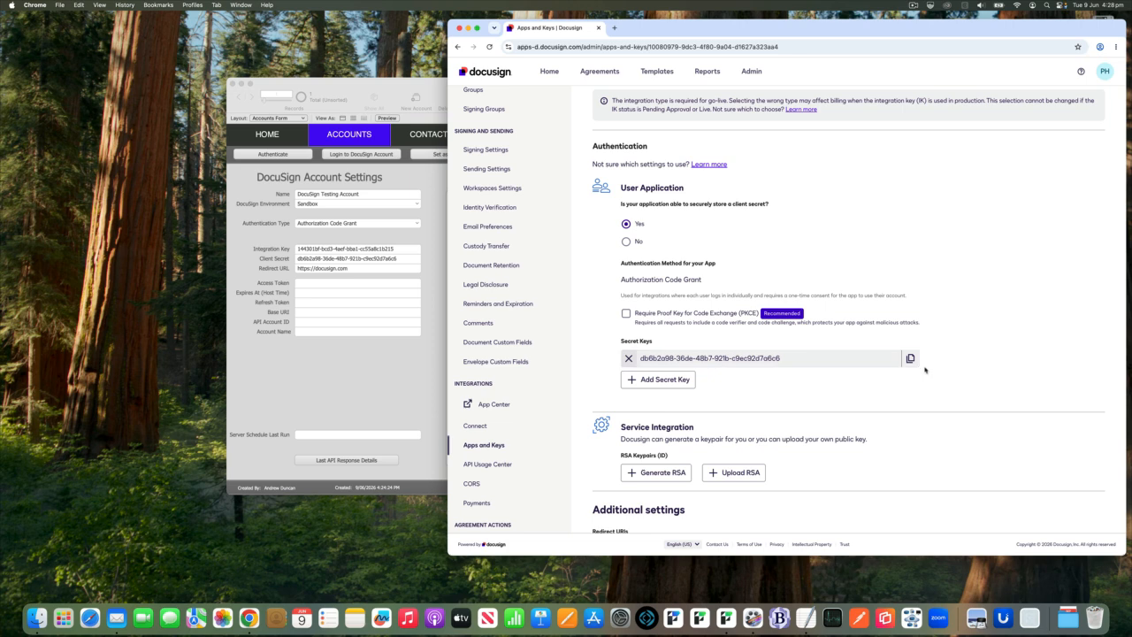
pyautogui.scroll(-5, 924, 370)
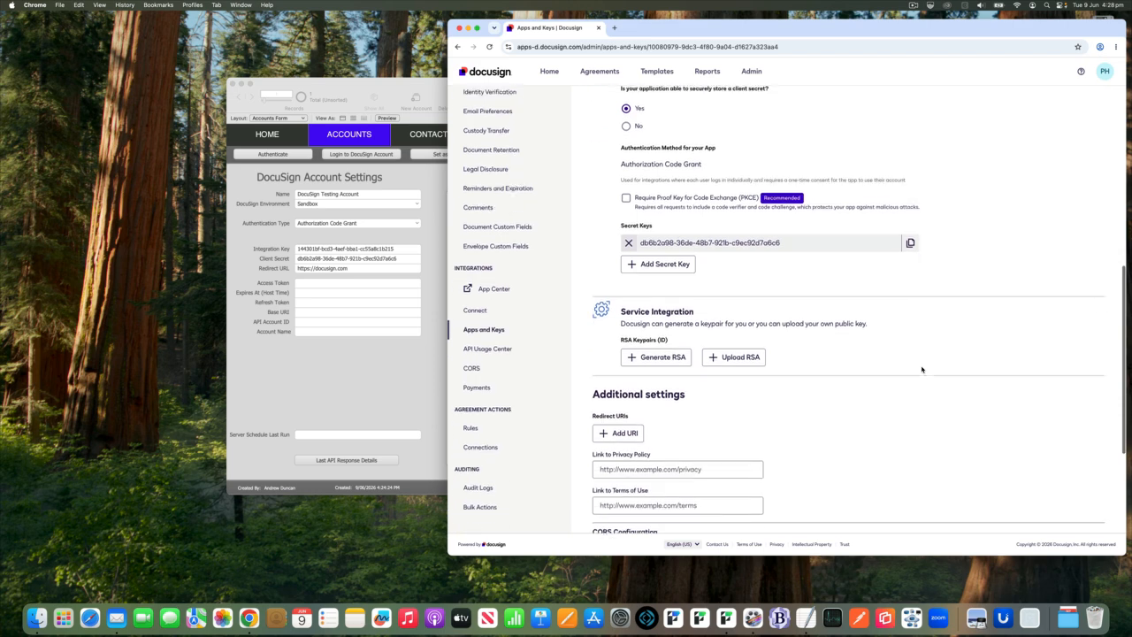
pyautogui.click(409, 305)
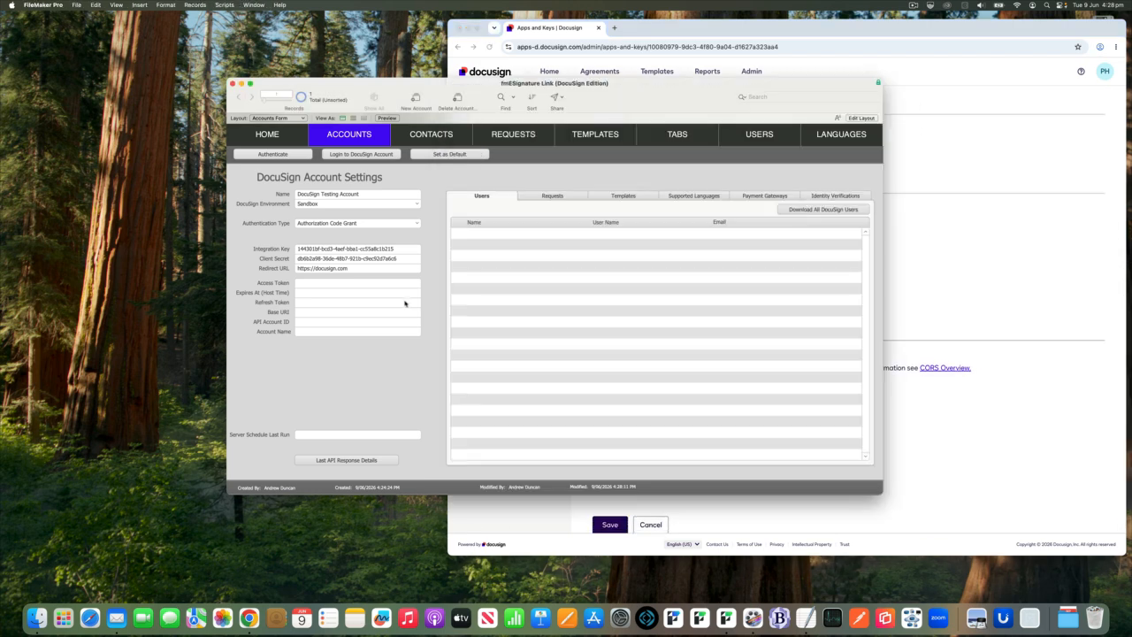
pyautogui.click(398, 274)
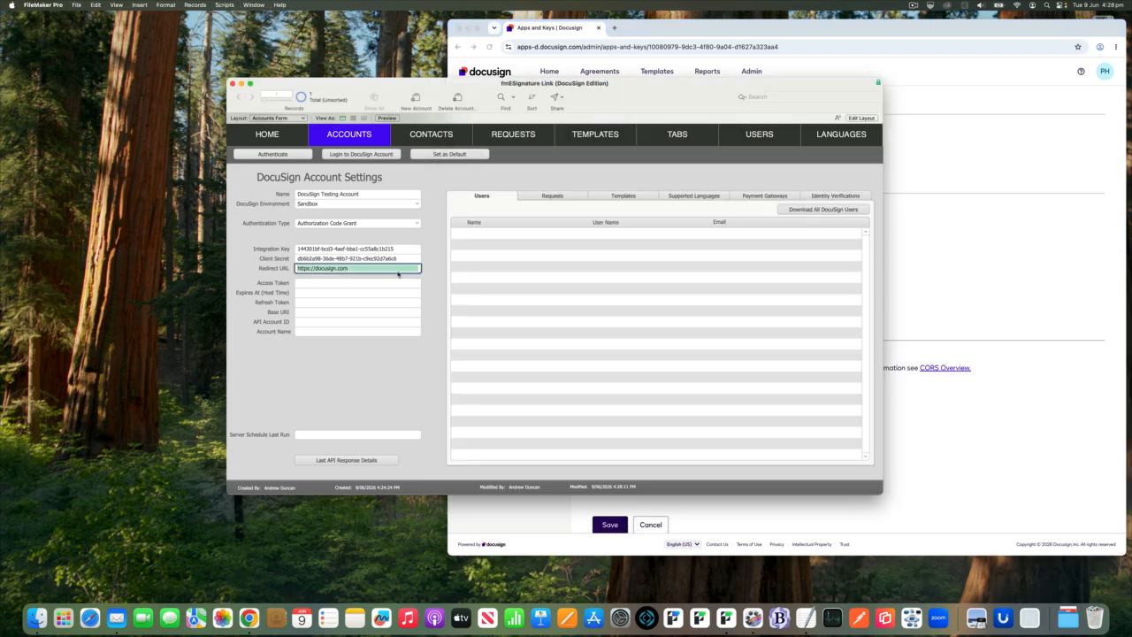
pyautogui.click(929, 262)
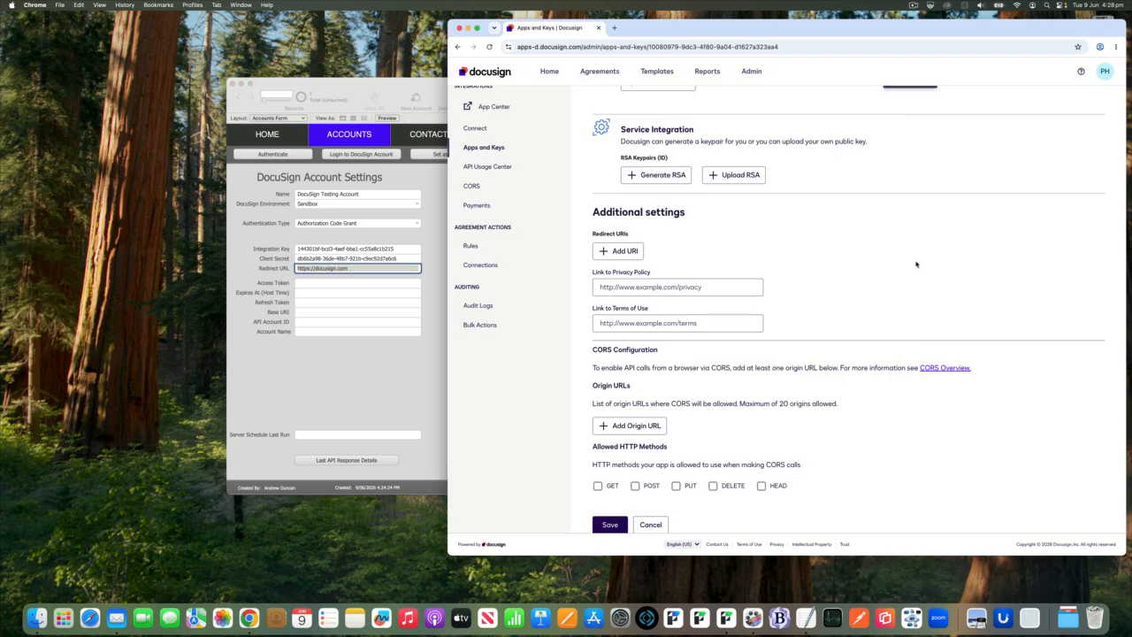
pyautogui.click(628, 251)
pyautogui.click(629, 251)
pyautogui.press('super+v')
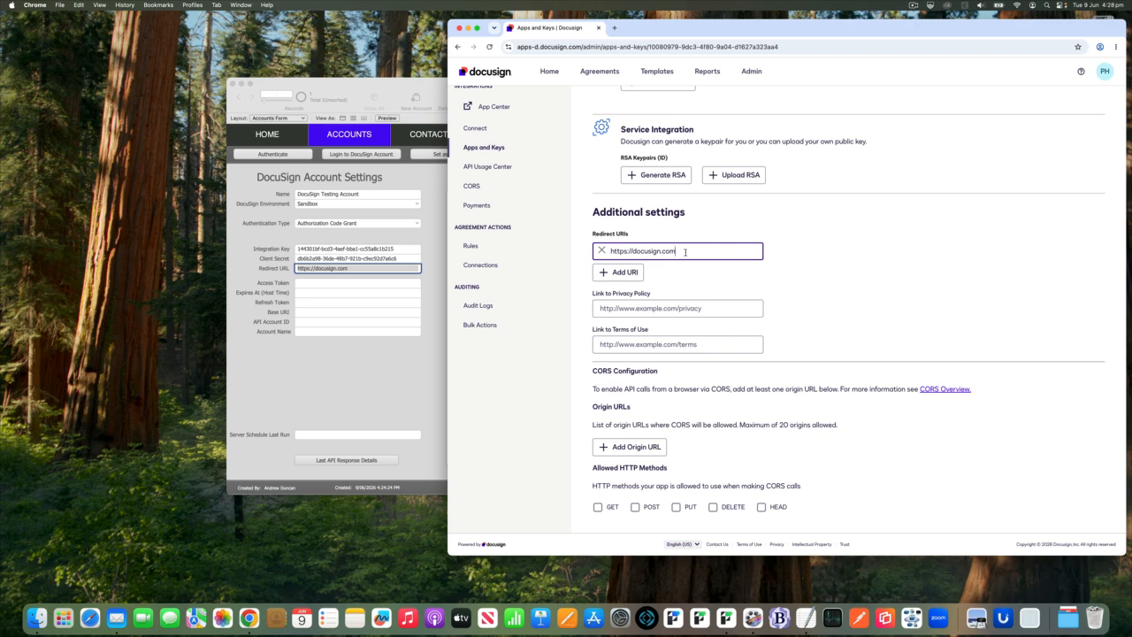
# Save the FM Demo integration app's settings with the redirect URI in place.
pyautogui.moveTo(684, 252); pyautogui.dragTo(580, 252)
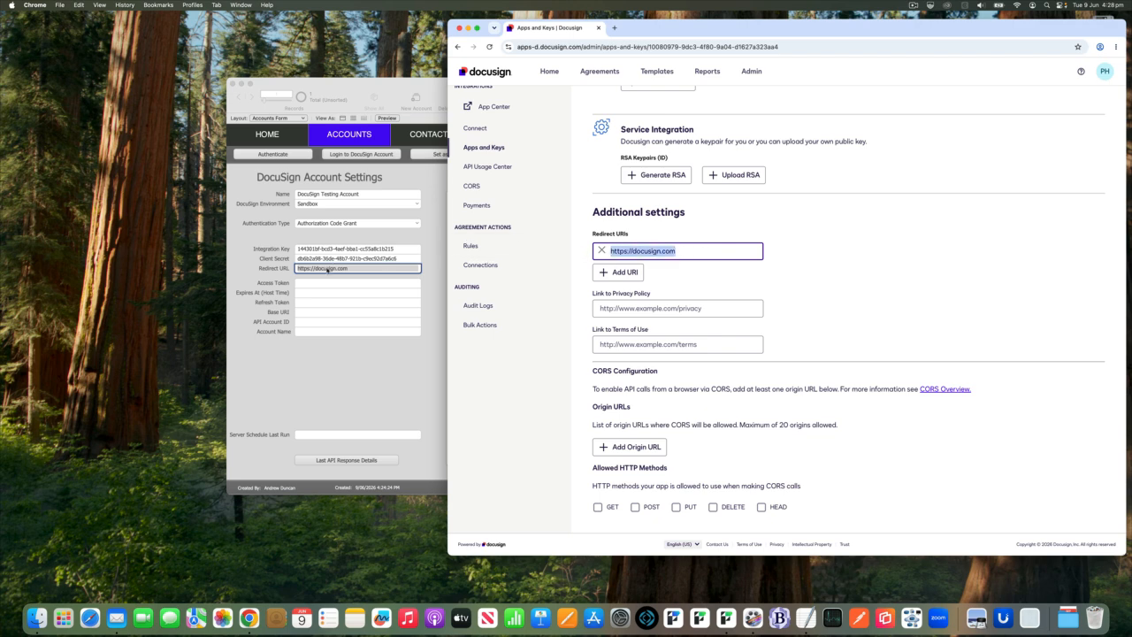
pyautogui.click(774, 251)
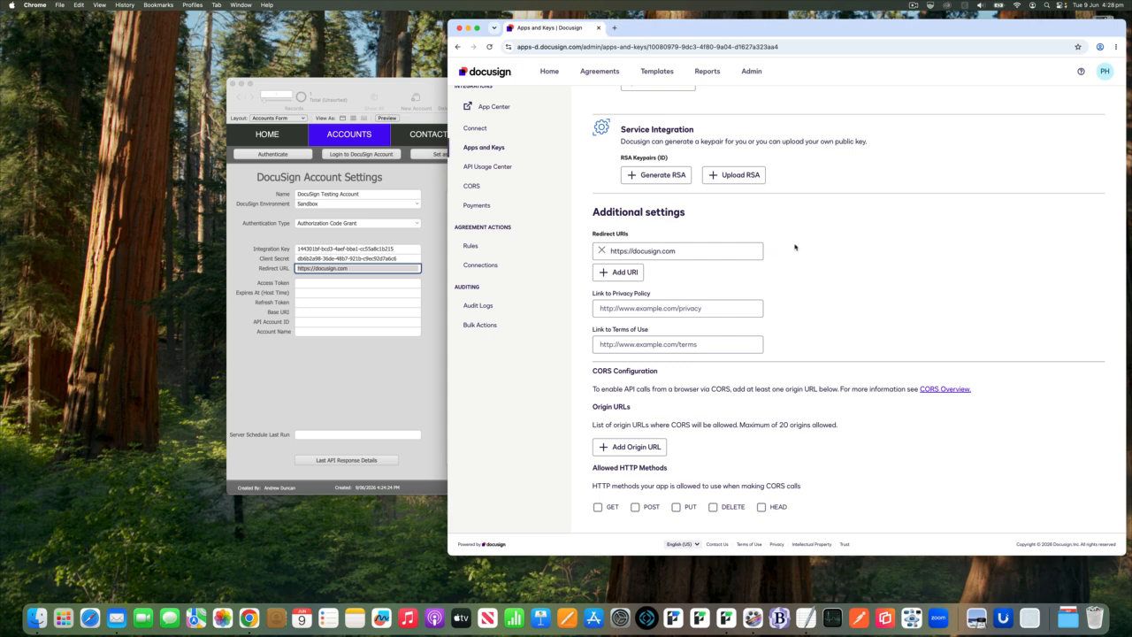
pyautogui.scroll(-1, 795, 246)
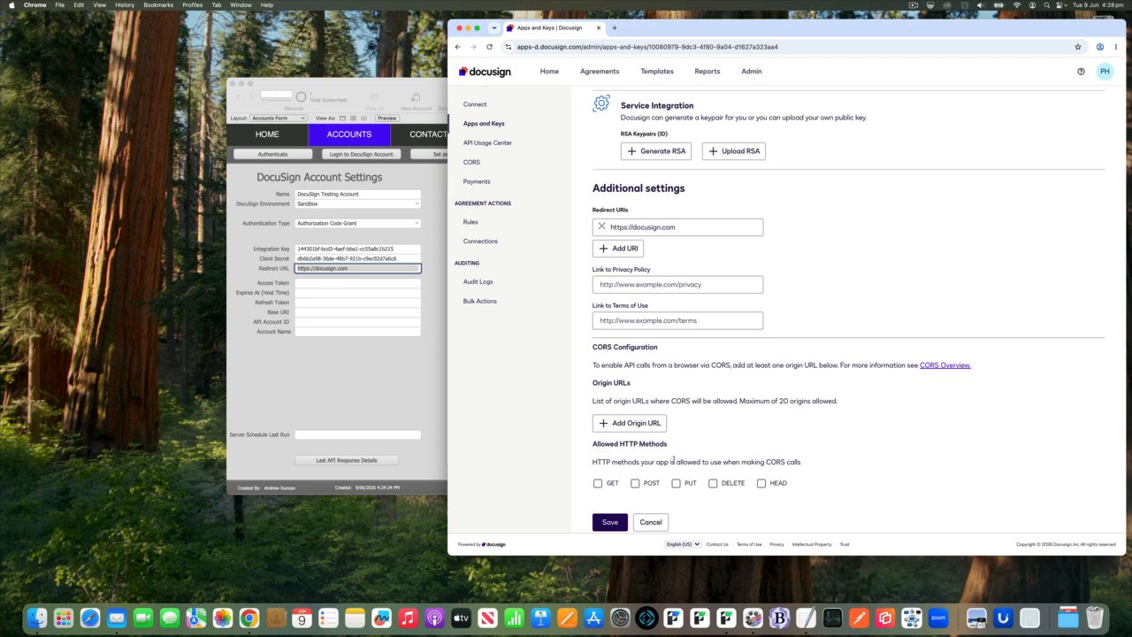
pyautogui.click(613, 527)
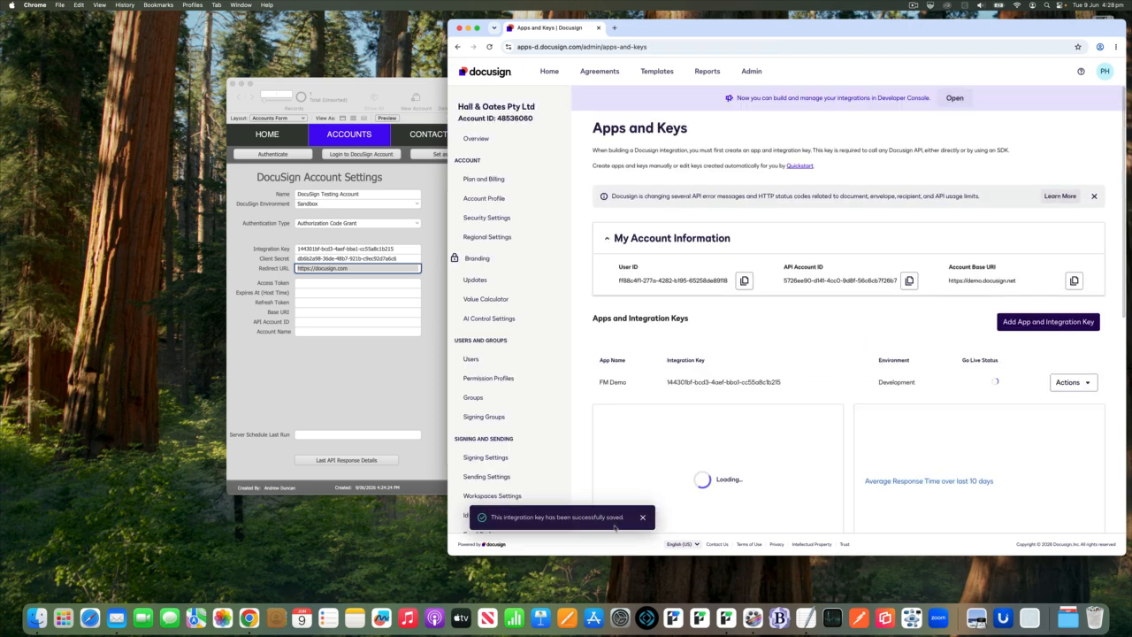
pyautogui.doubleClick(620, 382)
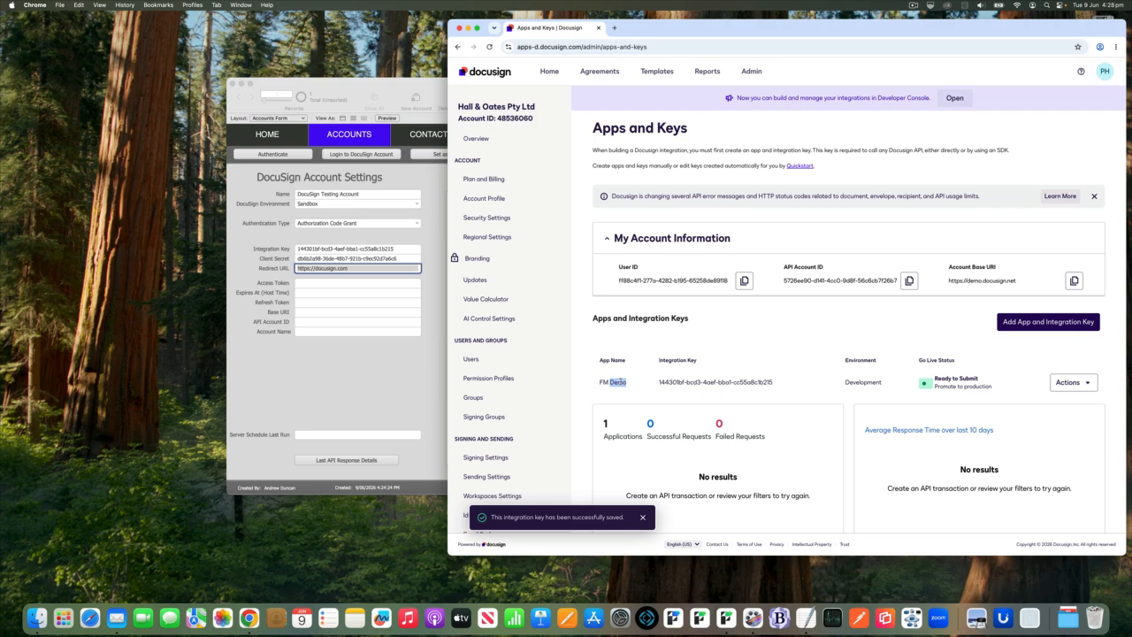
pyautogui.click(593, 303)
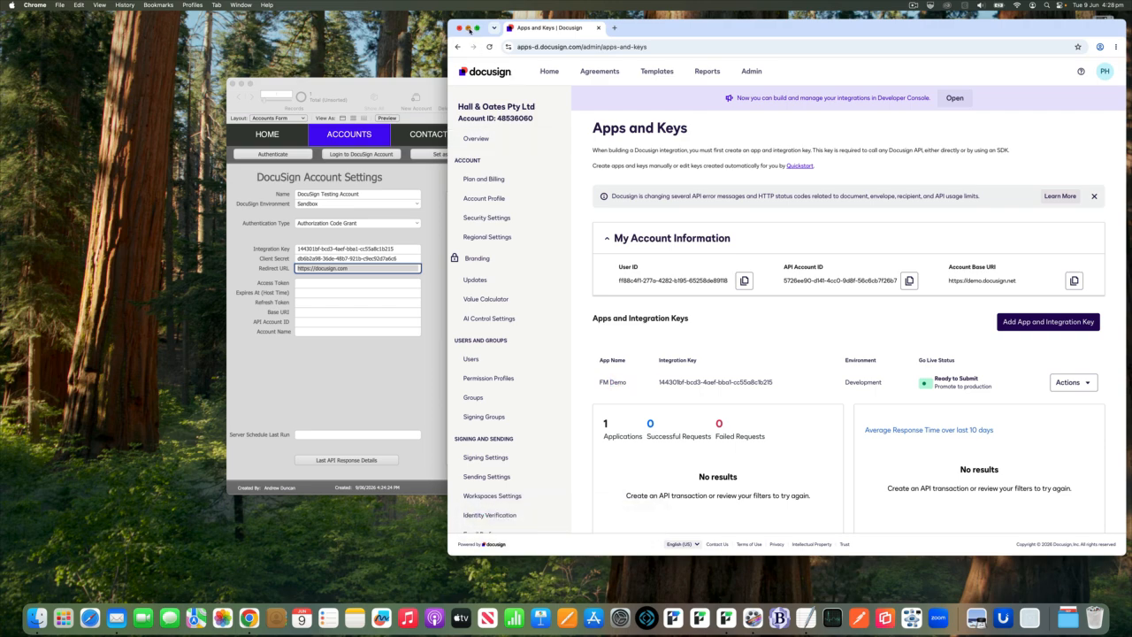
# Minimise Chrome to return to FileMaker Pro and start authenticating the DocuSign Testing Account.
pyautogui.click(468, 28)
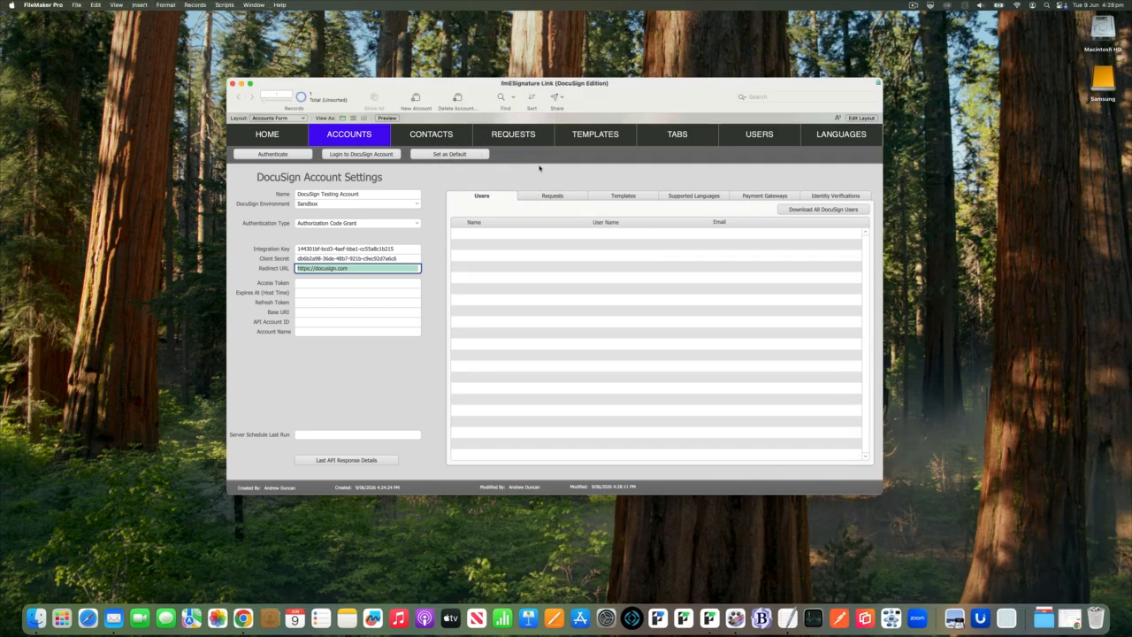
pyautogui.moveTo(633, 95); pyautogui.dragTo(664, 84)
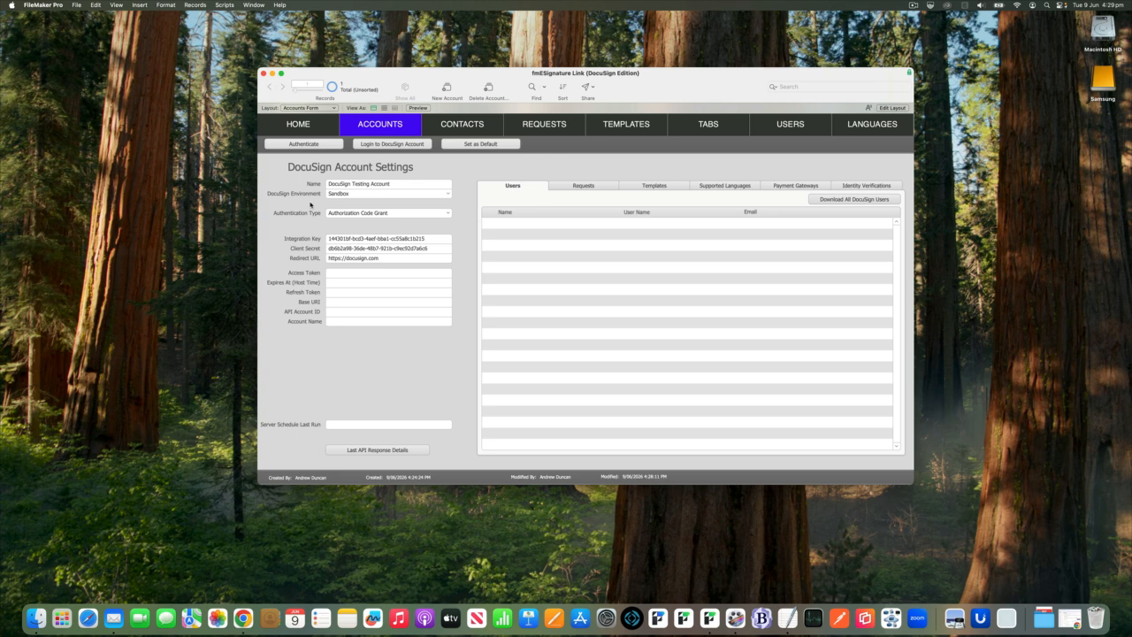
pyautogui.click(303, 144)
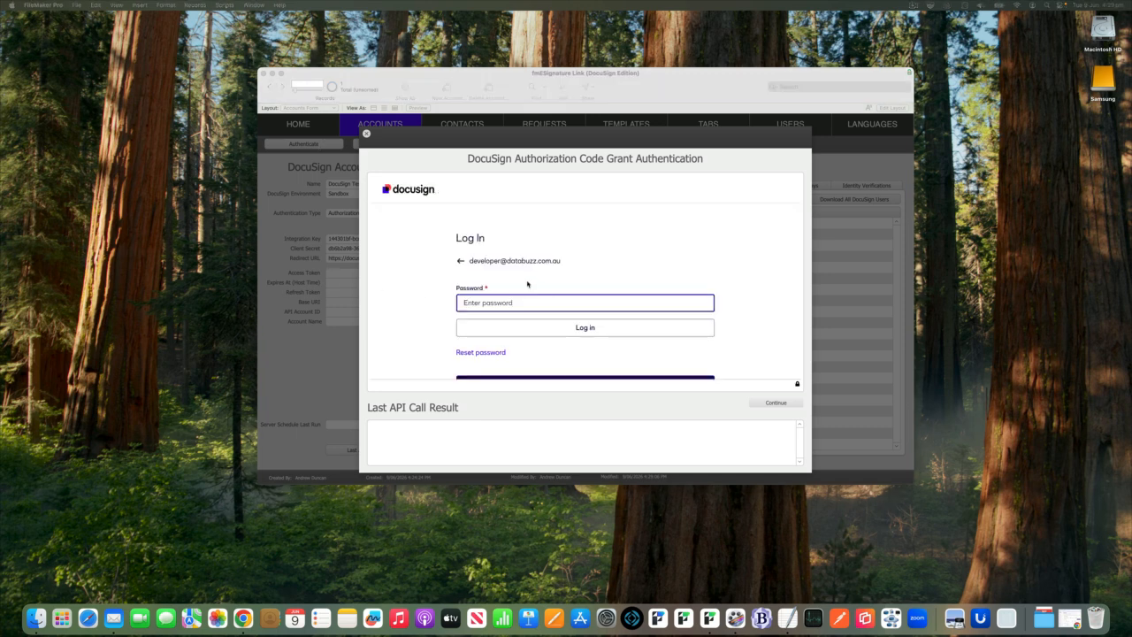
# Switch the Docusign login to another user by entering that account's e-mail address and password, and log in.
pyautogui.click(459, 261)
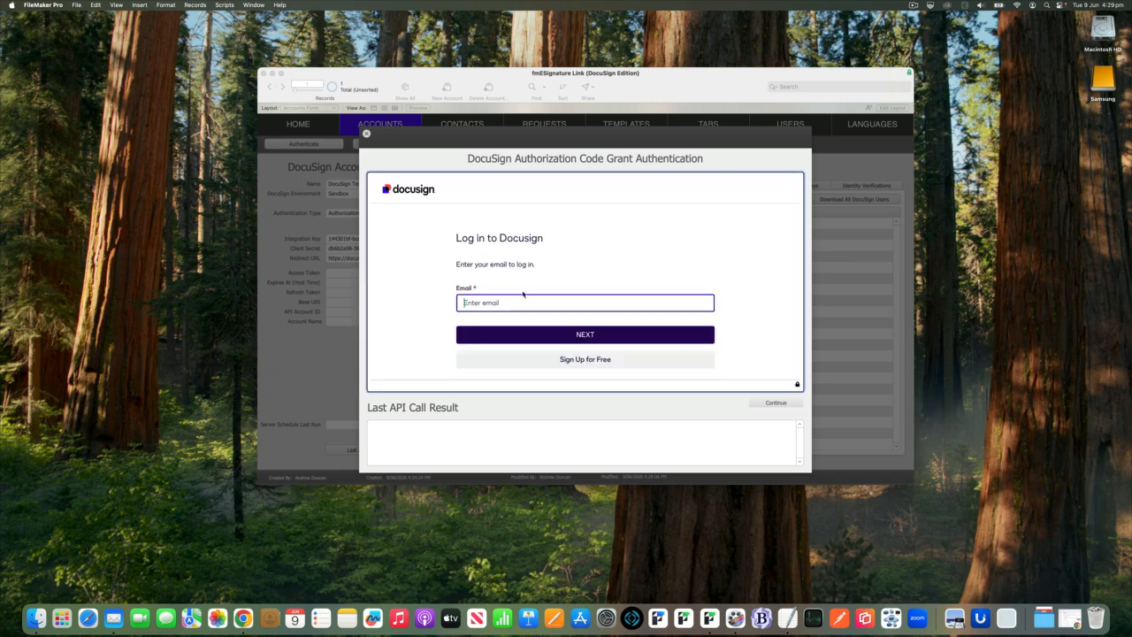
pyautogui.click(557, 315)
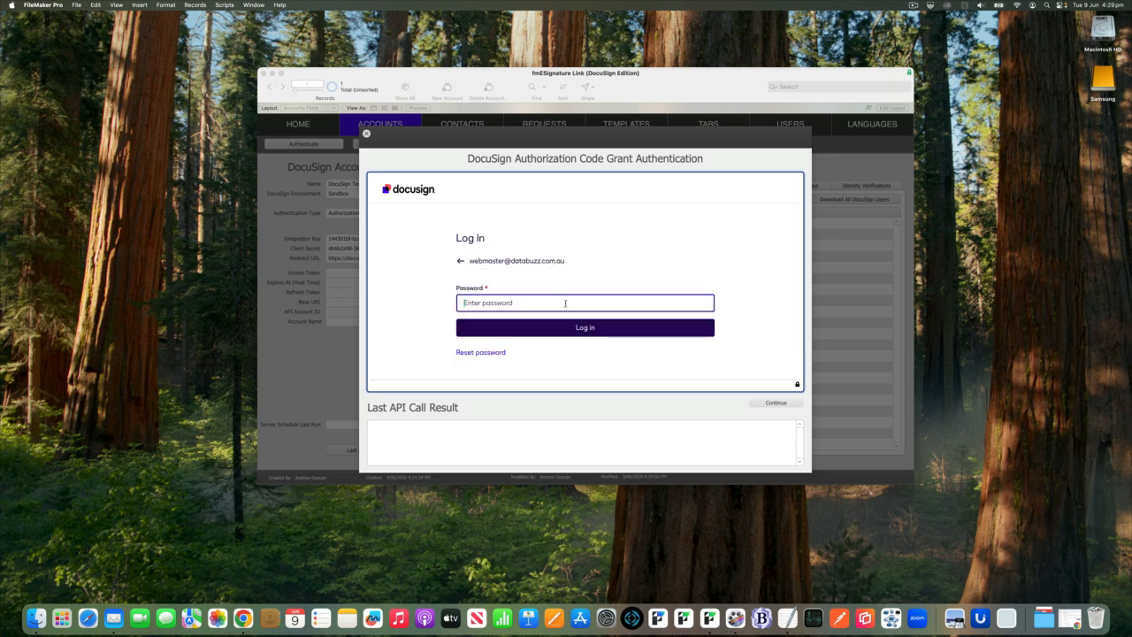
pyautogui.press('super+v')
pyautogui.click(572, 329)
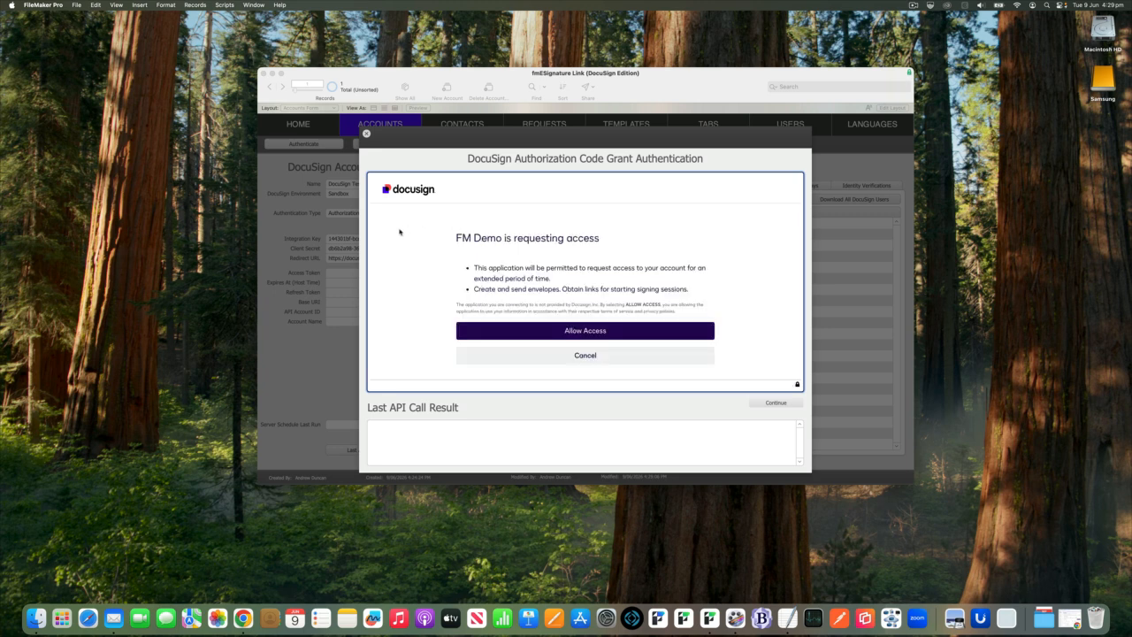
# Allow FM Demo access to the Docusign account and continue to complete the authorization code grant authentication.
pyautogui.scroll(-1, 402, 229)
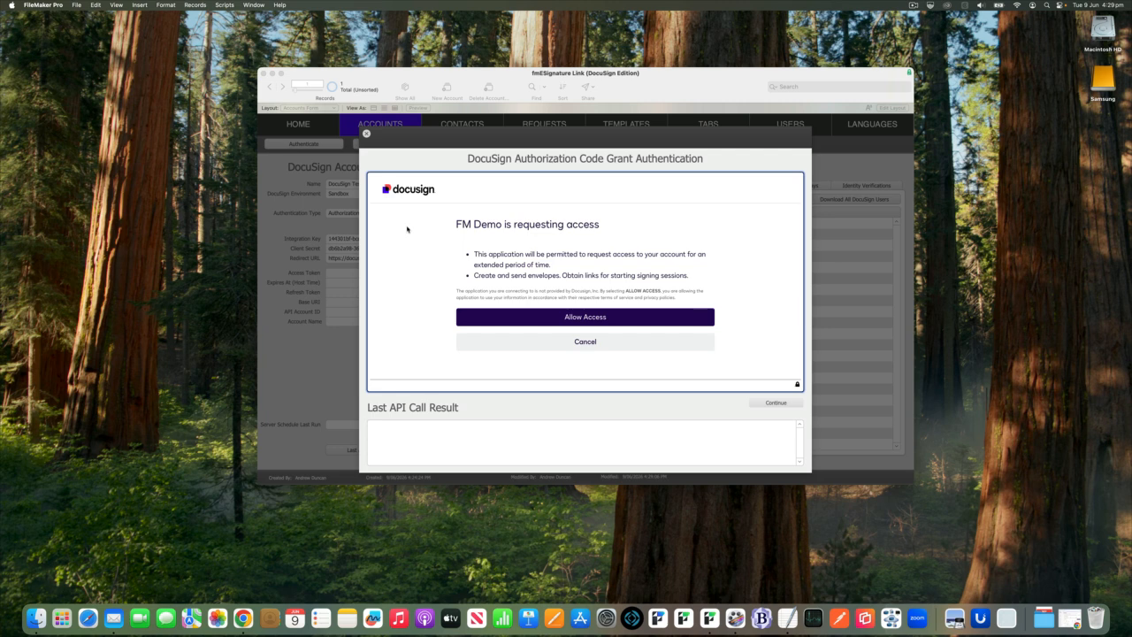
pyautogui.click(631, 315)
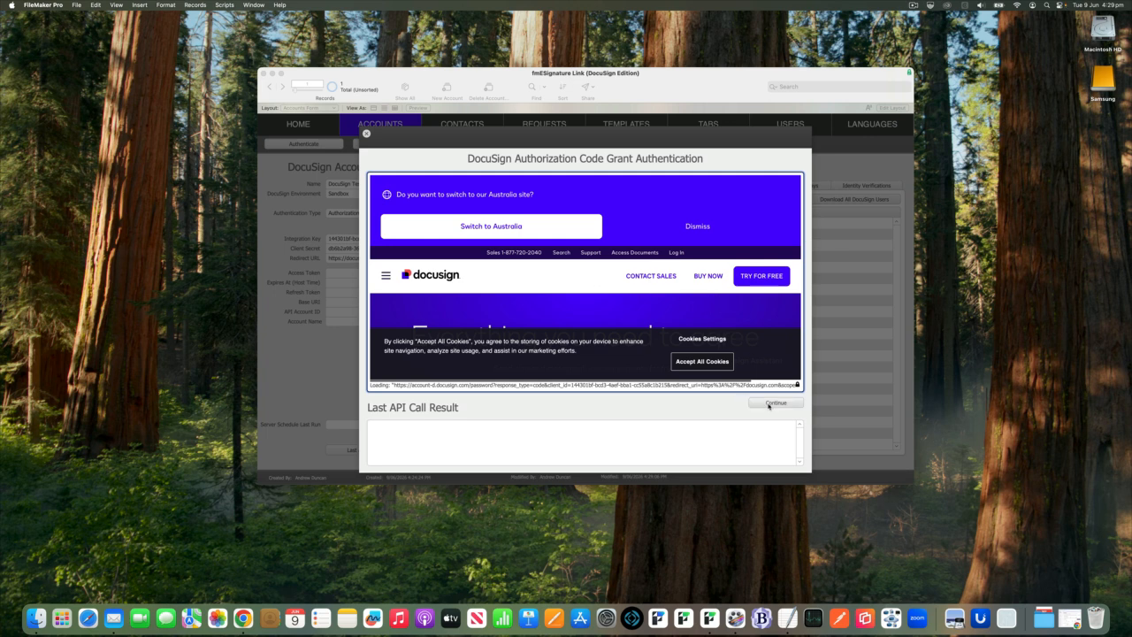
pyautogui.click(781, 403)
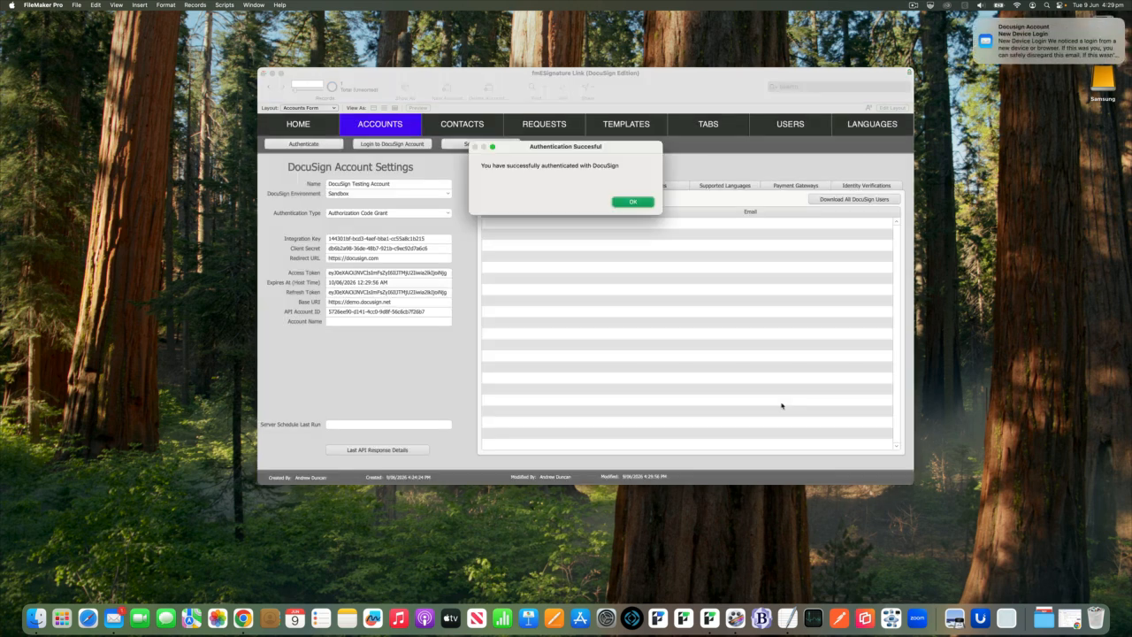
pyautogui.click(640, 203)
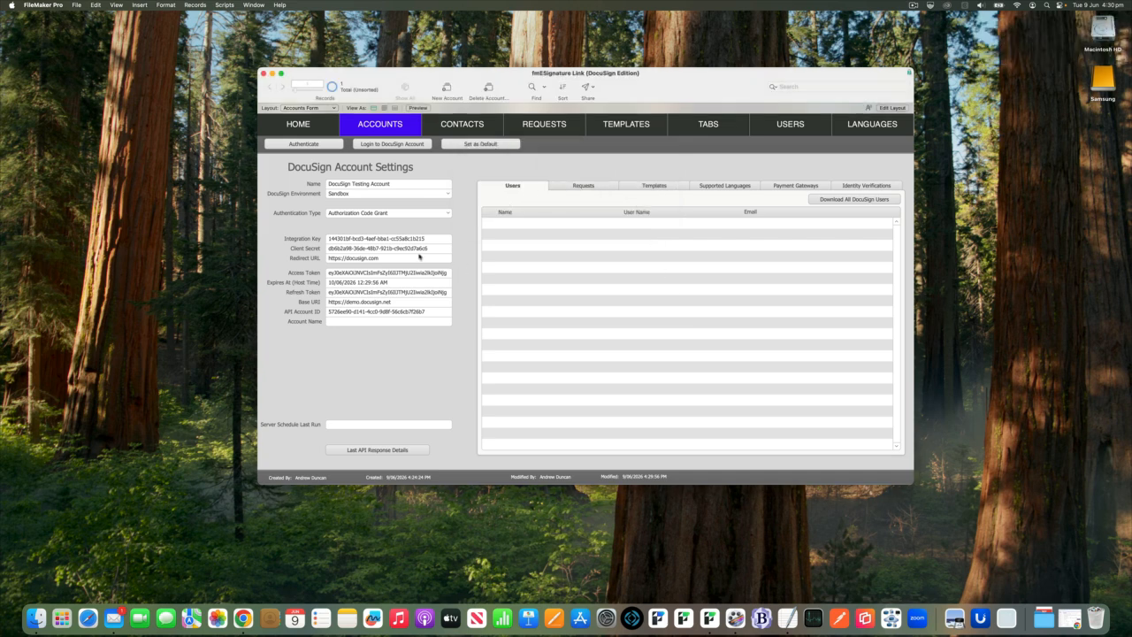
# Download Docusign's supported languages into the account record.
pyautogui.moveTo(343, 283)
pyautogui.click(726, 188)
pyautogui.click(823, 200)
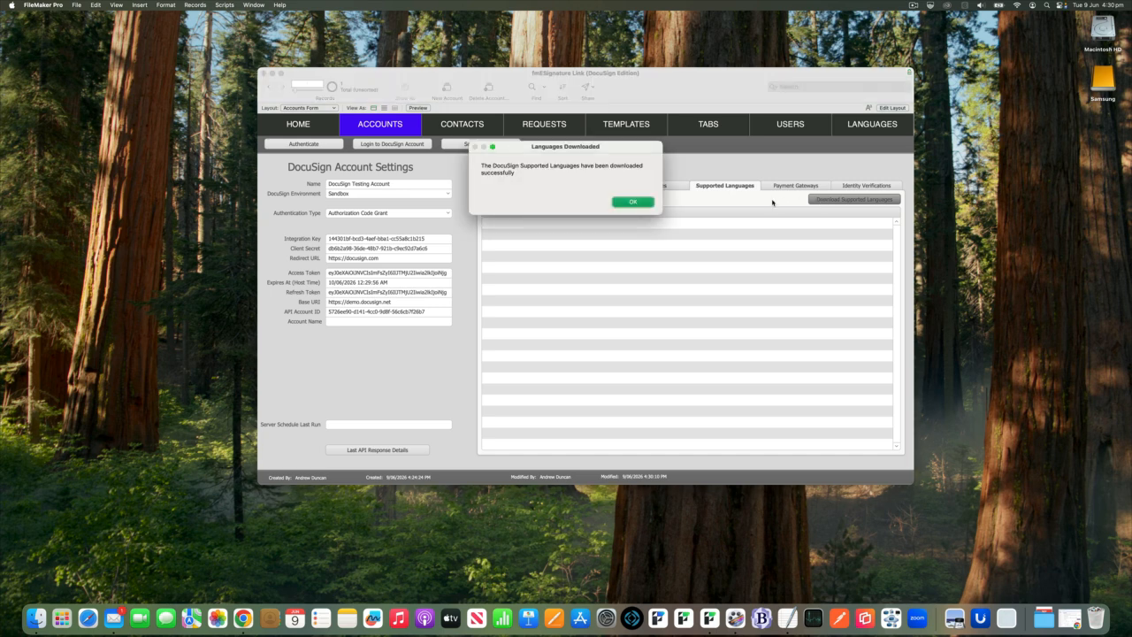
pyautogui.press('Return')
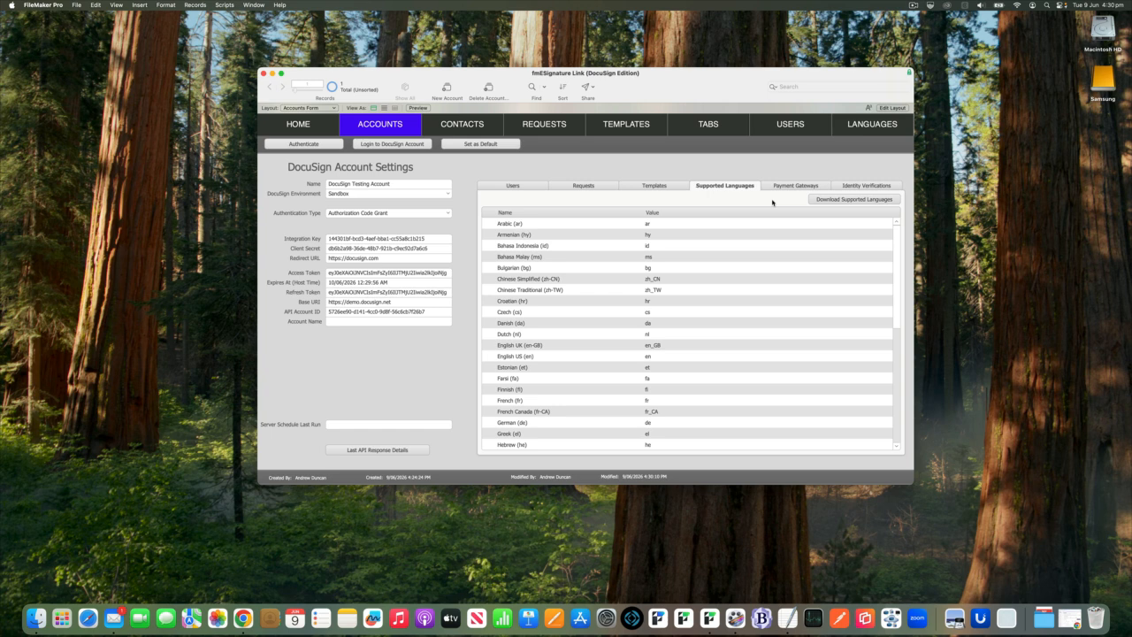